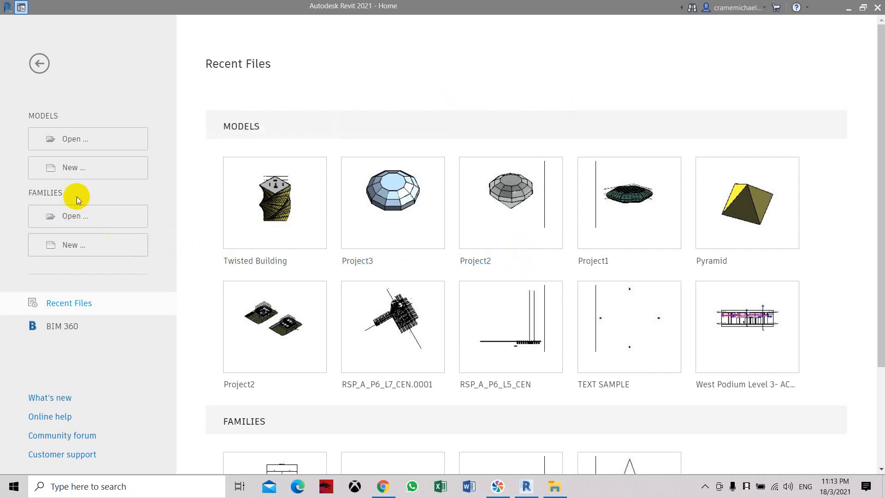
Create a new family from the Metric Generic Model template in the Metric template folder
click(76, 245)
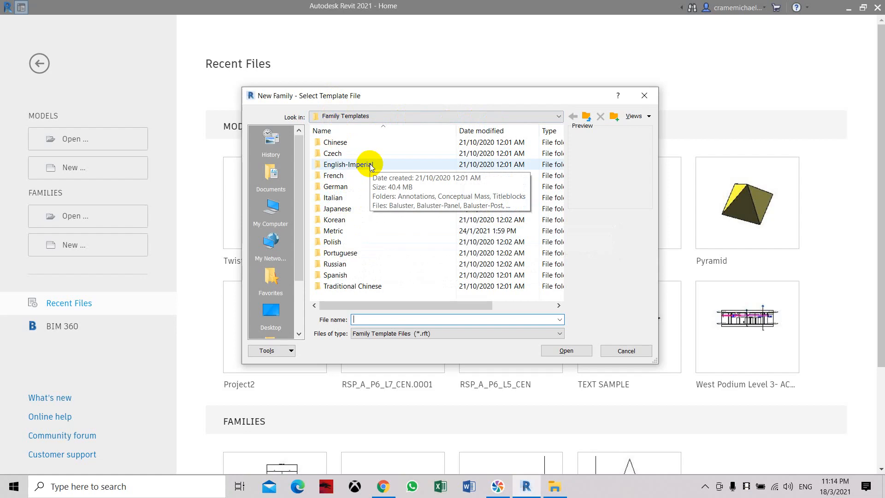
click(347, 228)
double_click(347, 229)
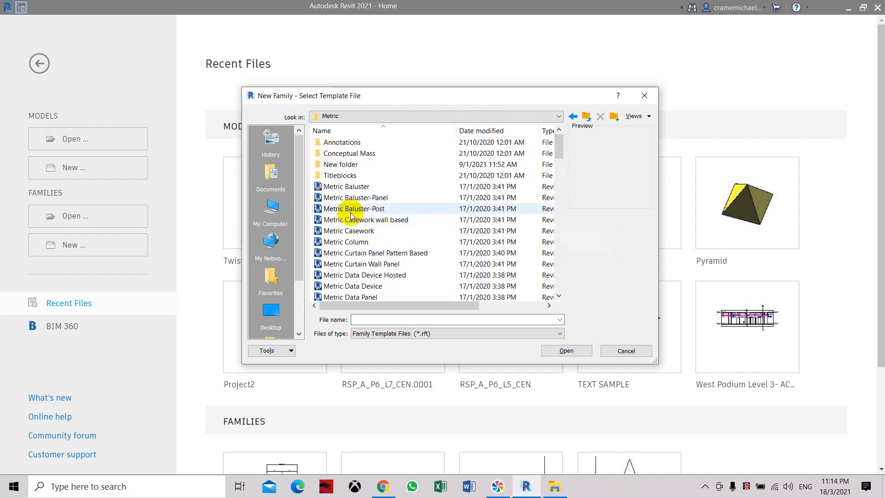
scroll(350, 212, down, 7)
scroll(350, 216, down, 7)
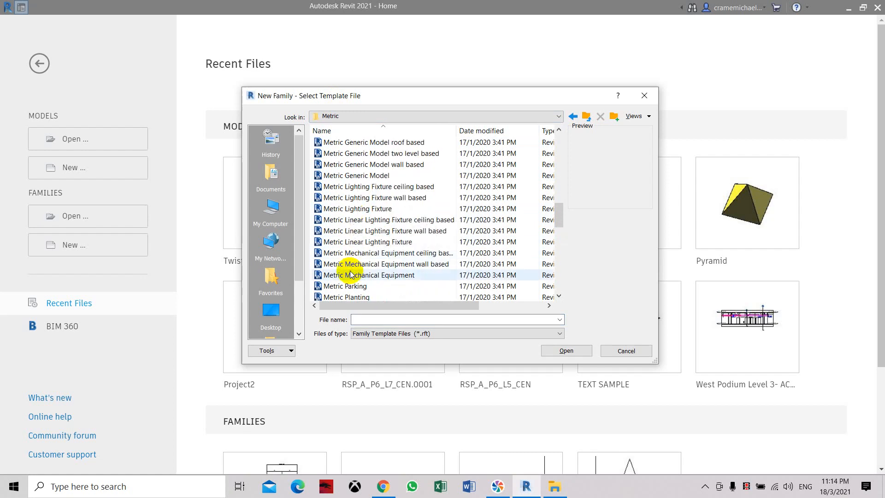
scroll(352, 249, up, 3)
scroll(351, 261, down, 2)
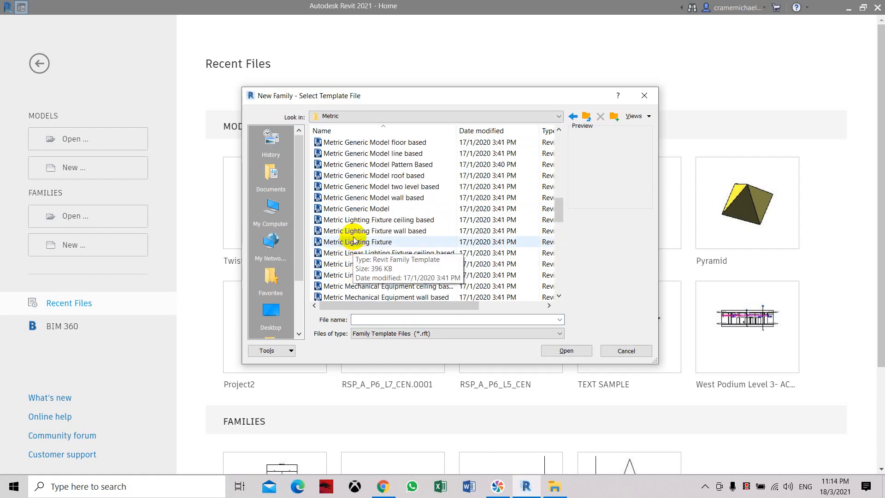
double_click(355, 209)
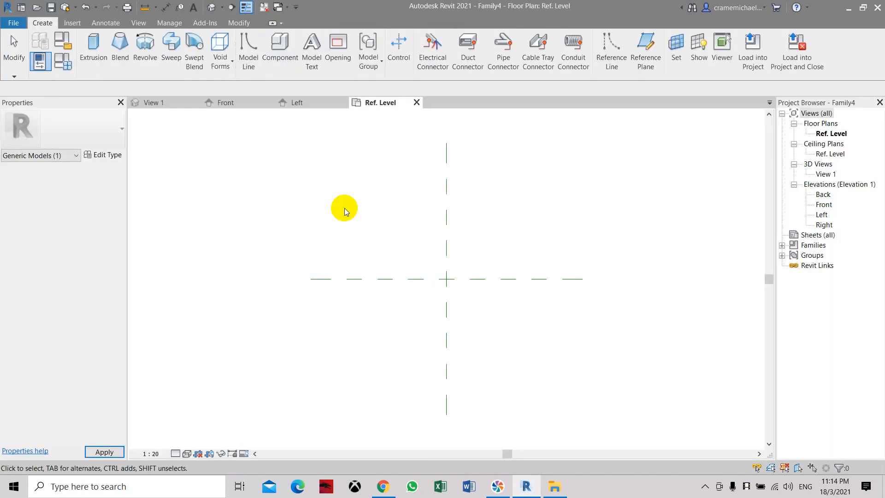
scroll(408, 260, up, 2)
middle_drag(426, 230, 414, 293)
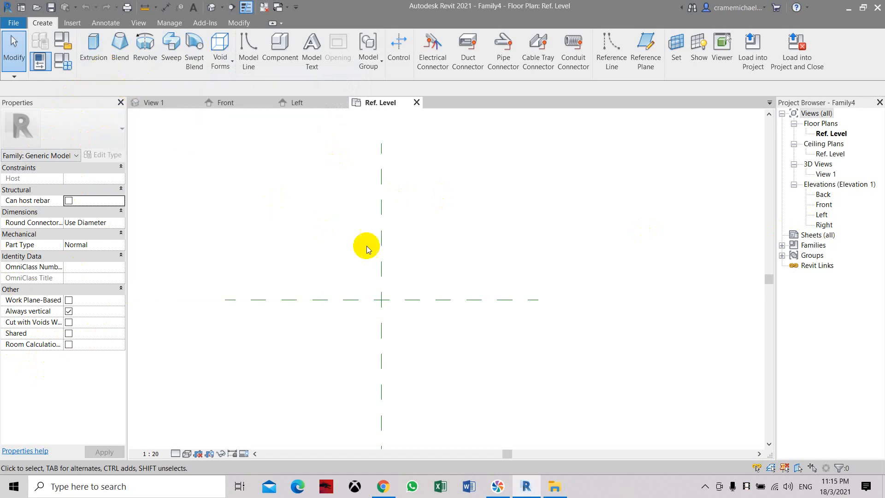
middle_drag(395, 256, 409, 246)
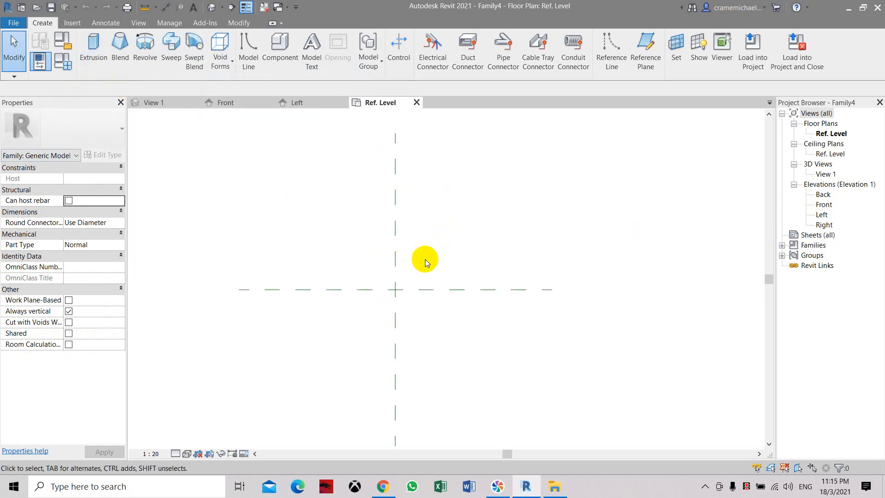
scroll(407, 301, up, 1)
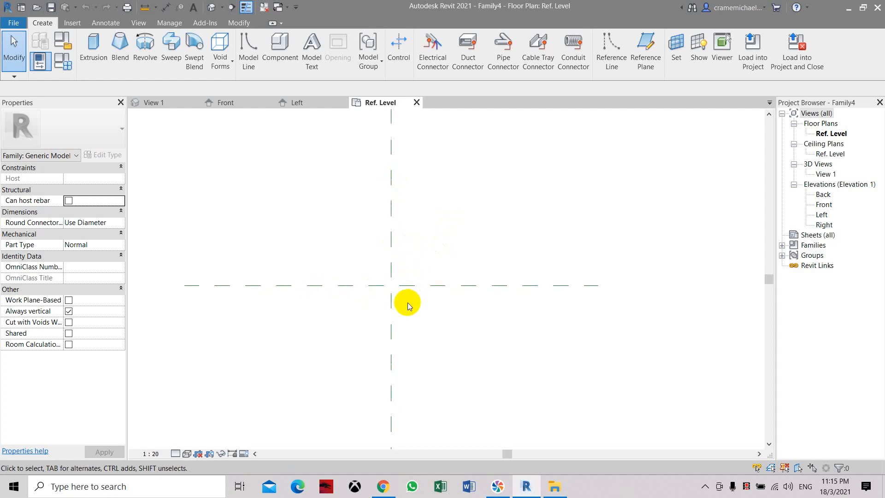
scroll(407, 302, down, 1)
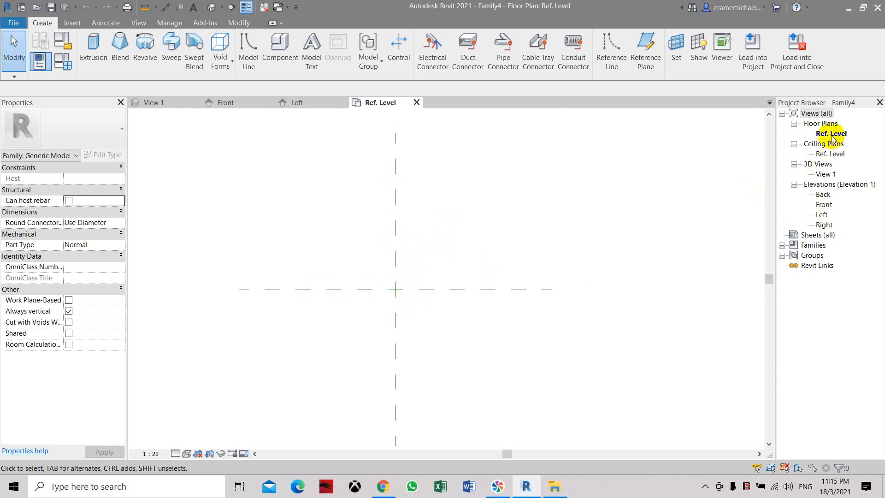
scroll(407, 286, up, 2)
scroll(350, 283, down, 3)
scroll(350, 282, down, 1)
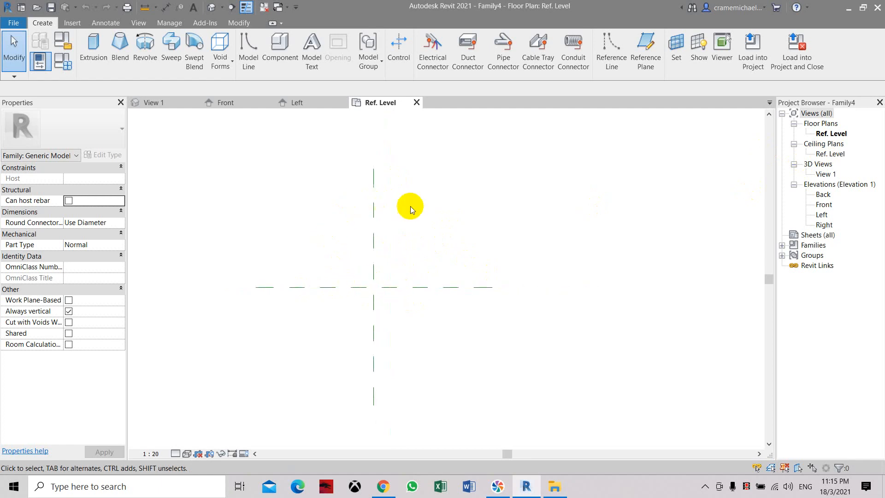
scroll(353, 295, up, 1)
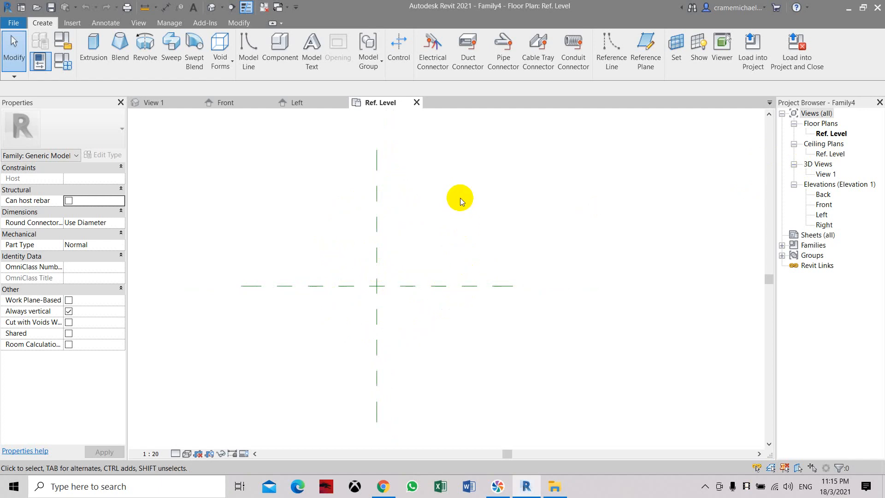
Draw a vertical reference plane 1200 to the right of the center (left/right) reference plane
click(650, 64)
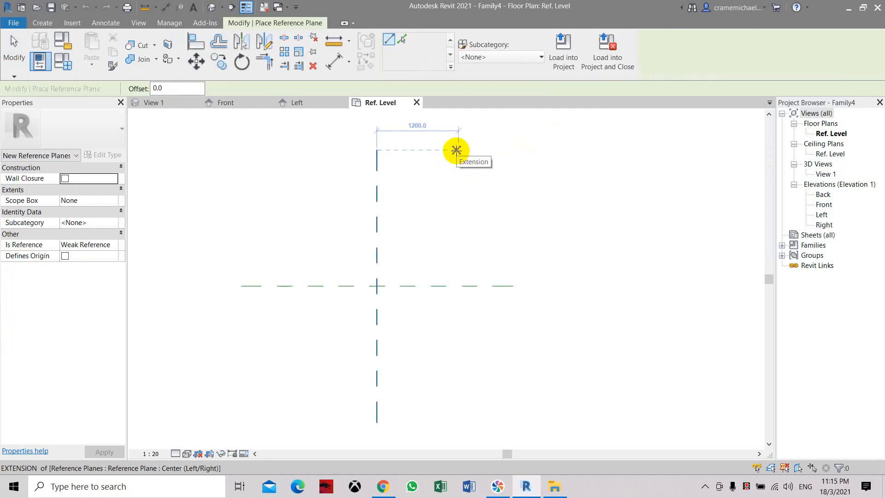
click(457, 150)
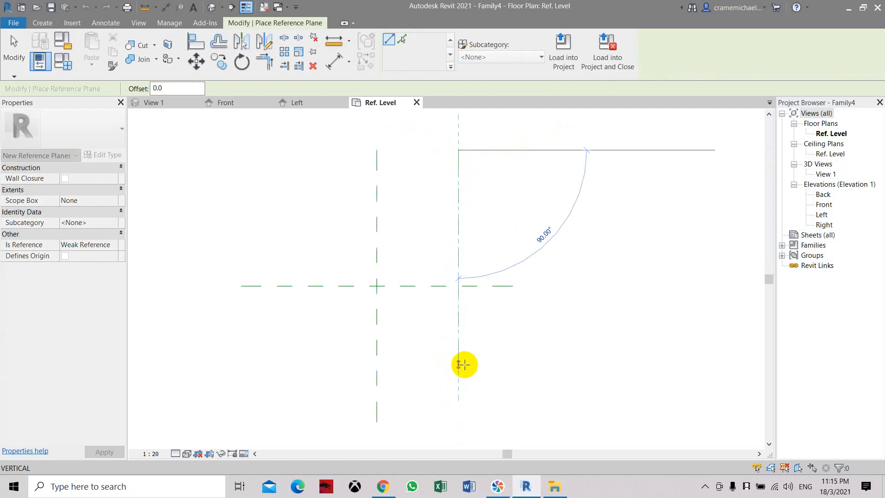
middle_drag(462, 379, 480, 252)
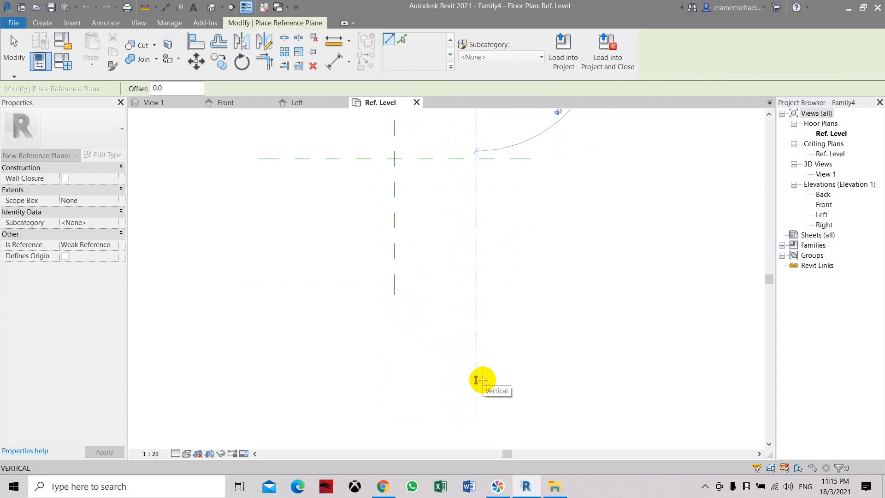
click(483, 380)
Draw a vertical reference plane 1400 to the left of the center (left/right) reference plane
scroll(419, 290, down, 2)
middle_drag(423, 199, 411, 267)
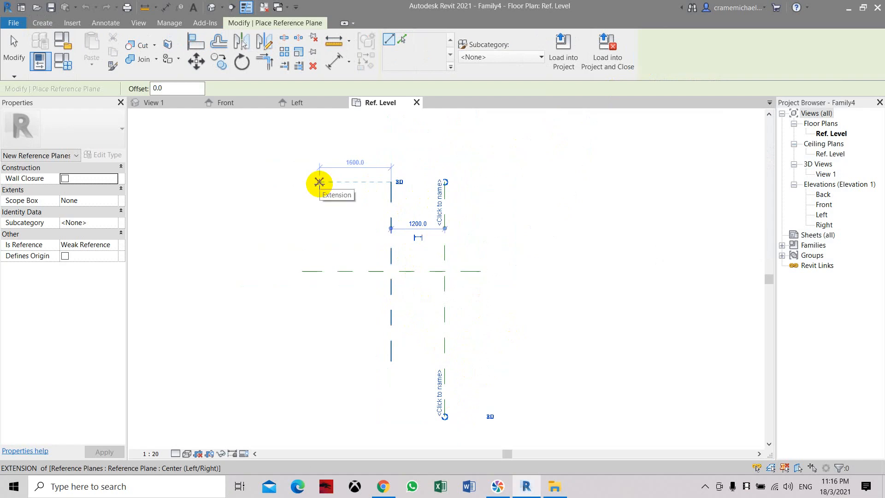
click(328, 182)
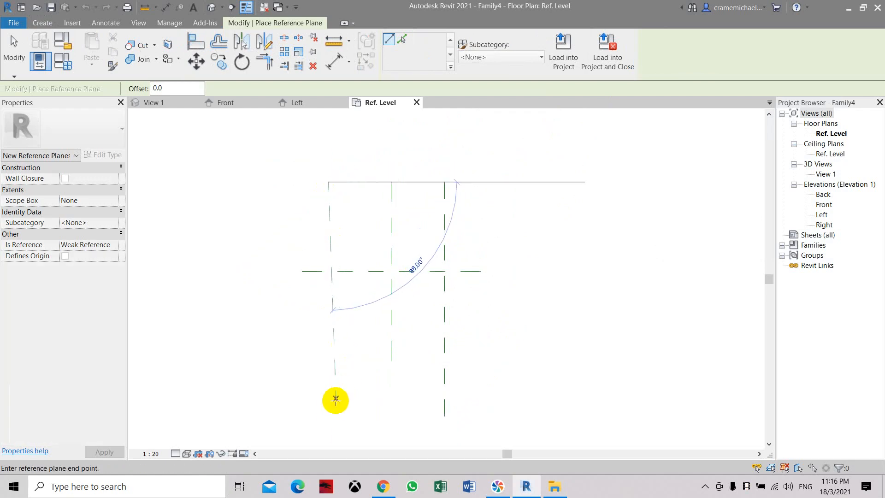
click(328, 416)
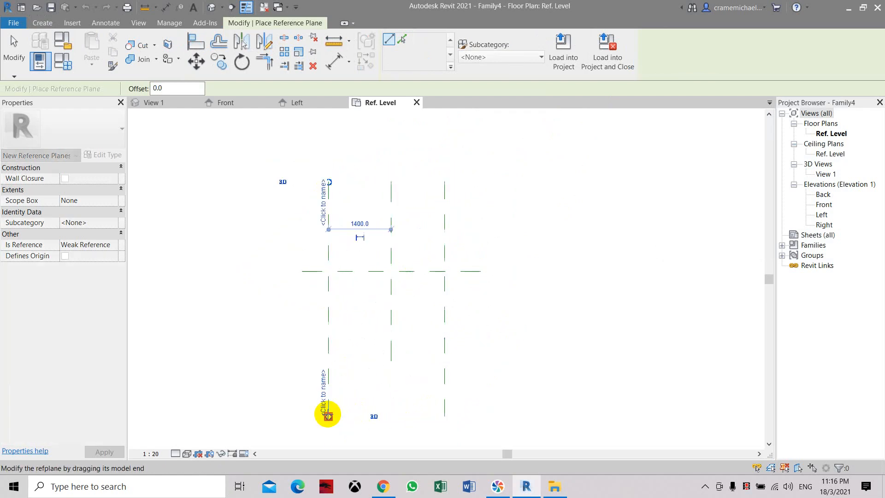
key(Escape)
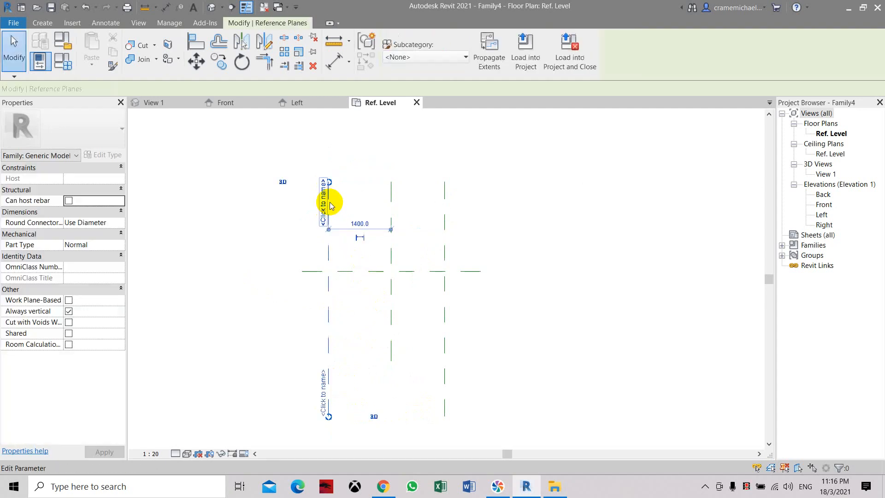
Name the left vertical reference plane Y1
click(330, 205)
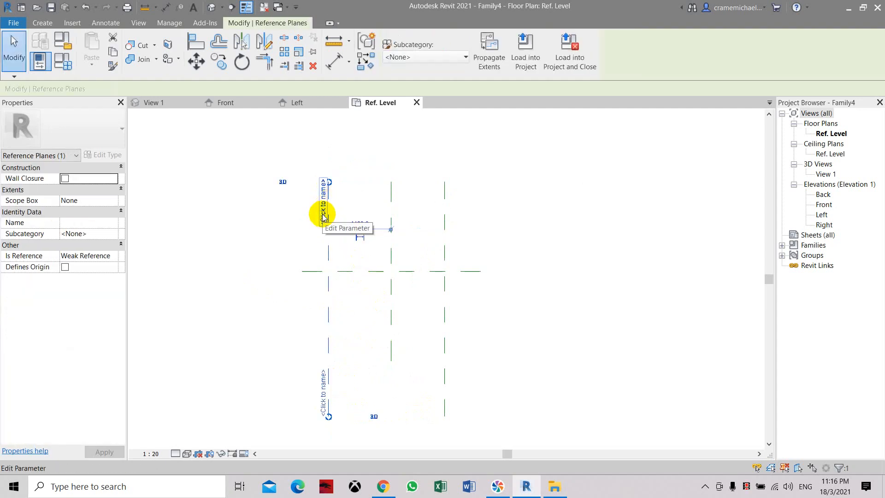
click(324, 218)
text(Y1)
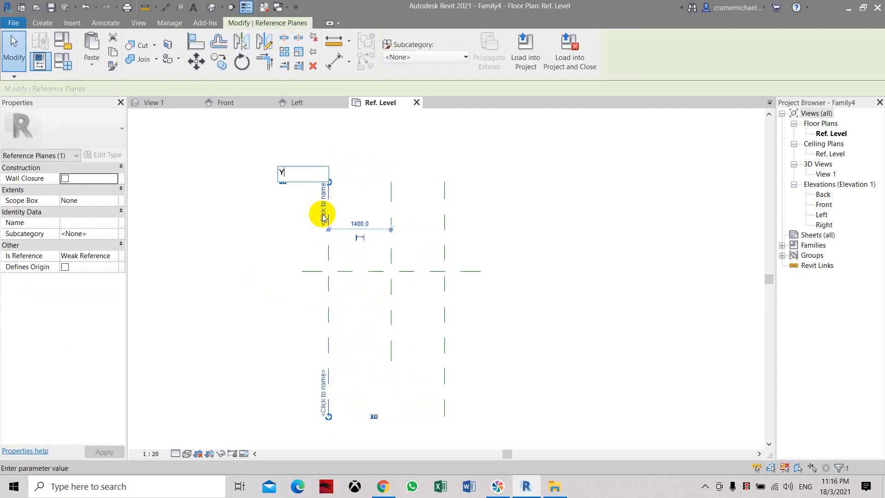
key(Return)
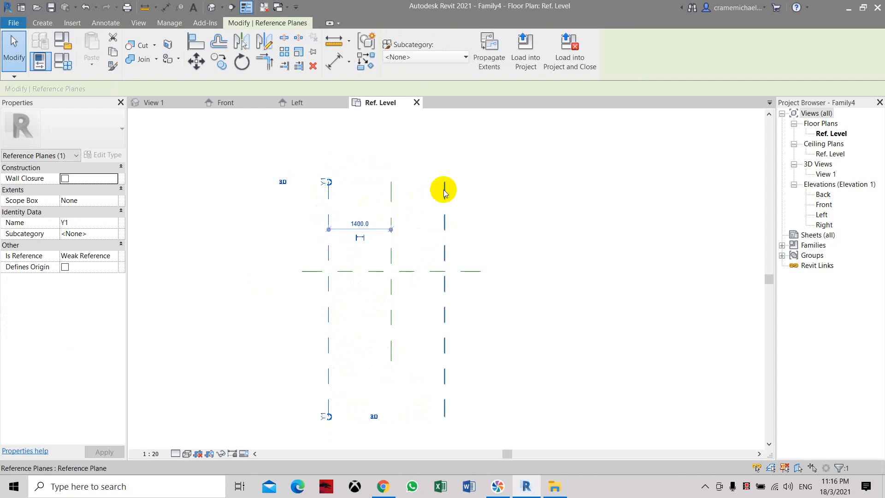
Name the right vertical reference plane Y2 and clear the selection
click(444, 192)
click(439, 190)
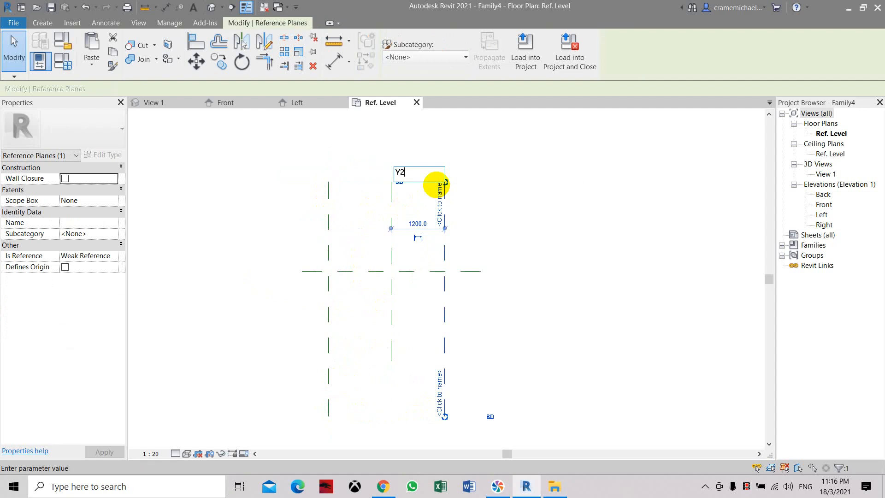
key(Return)
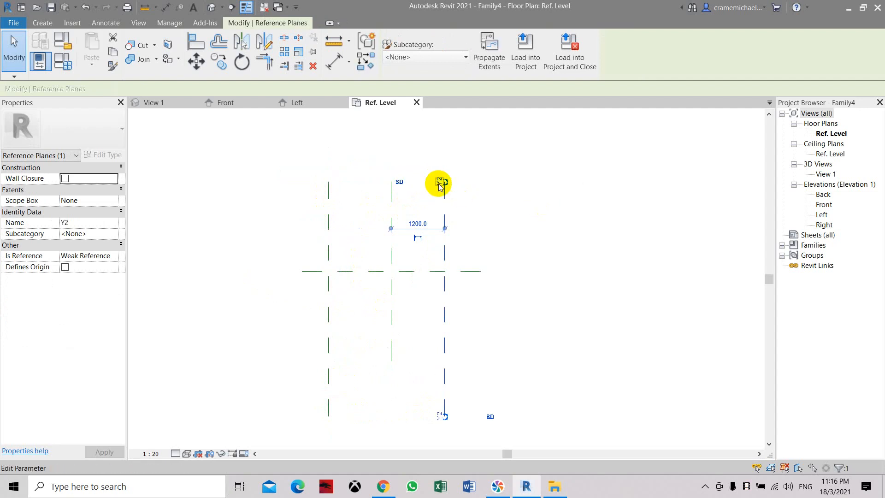
key(Escape)
click(444, 193)
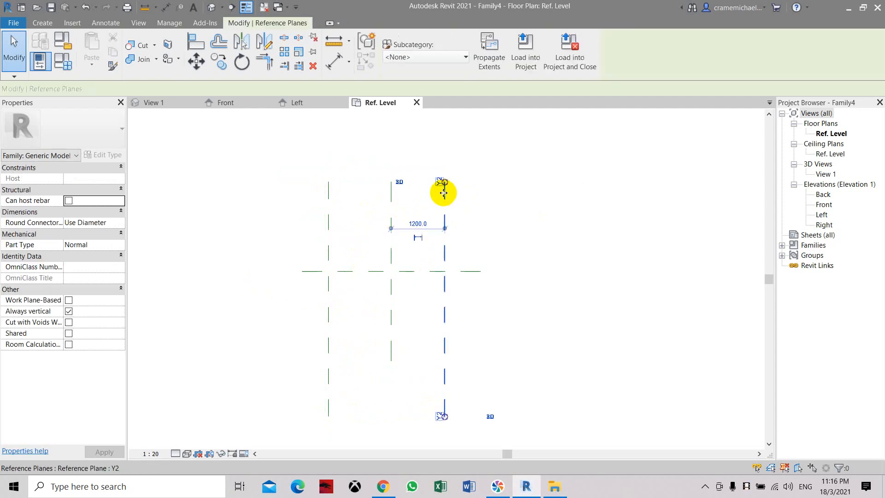
click(441, 184)
key(Escape)
key(Escape)
Draw a horizontal reference plane about 1441 above the center horizontal plane, crossing all three vertical planes
middle_drag(439, 296, 400, 243)
middle_drag(312, 212, 311, 242)
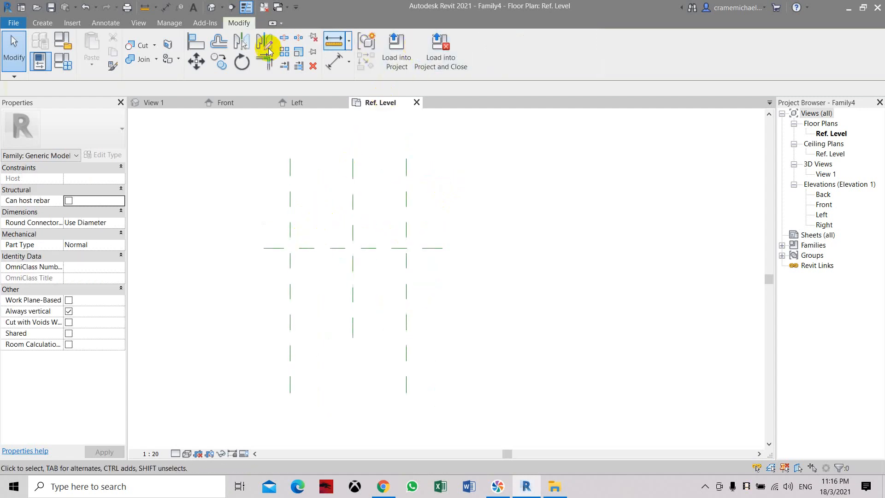
click(41, 24)
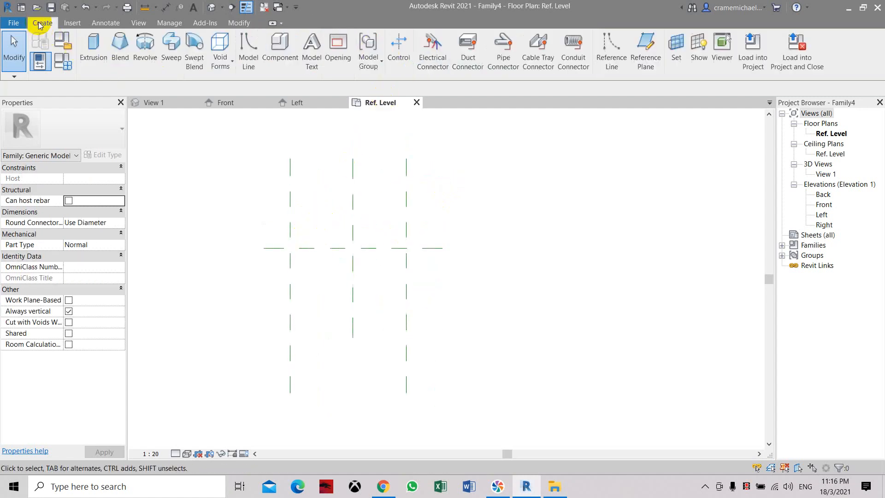
click(644, 52)
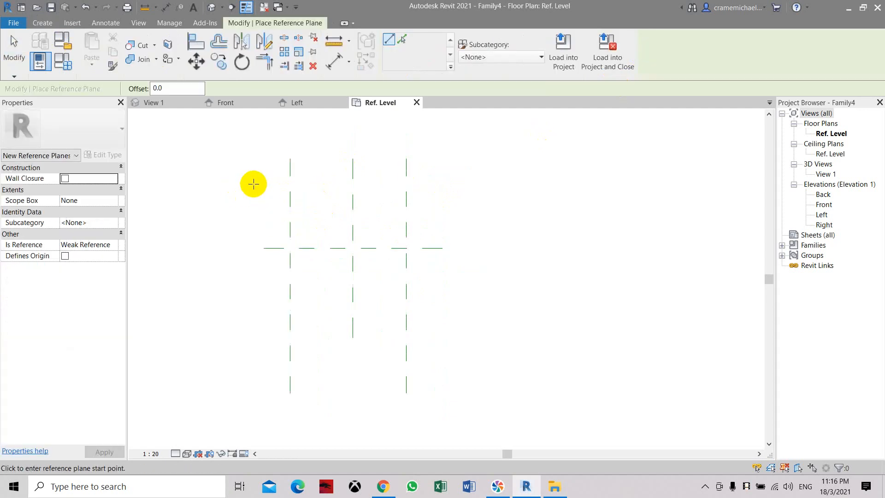
click(253, 183)
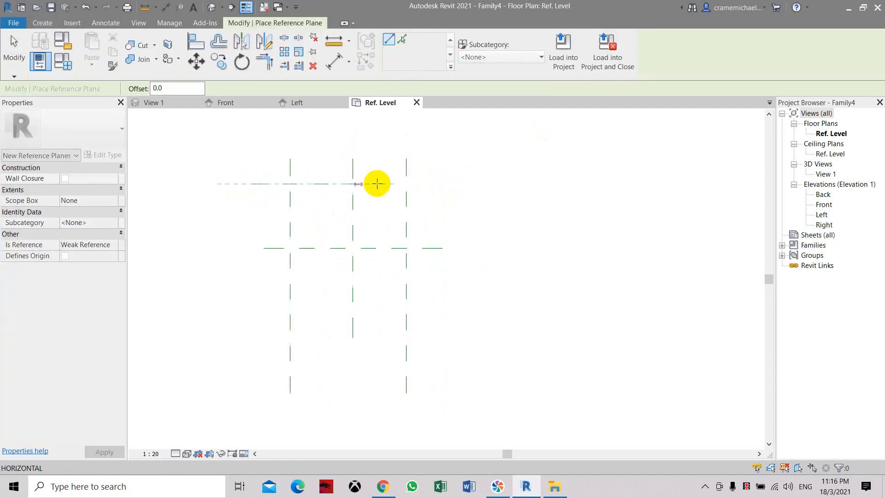
click(511, 183)
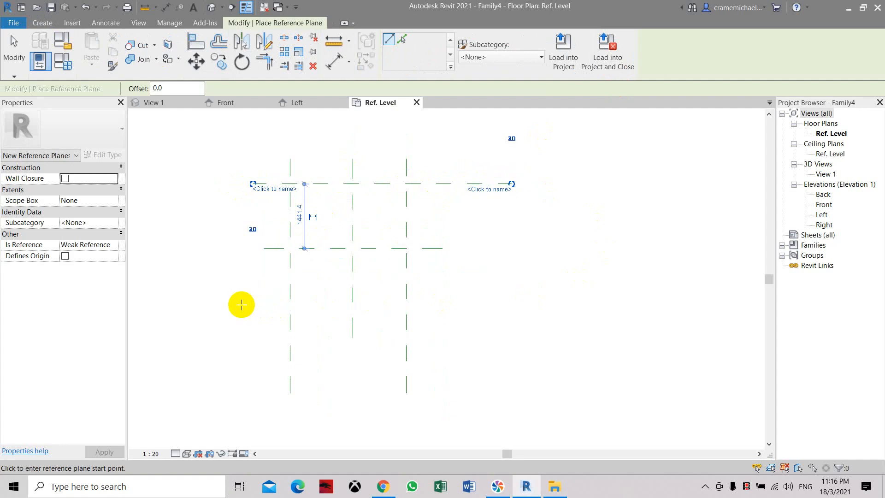
Draw a matching horizontal reference plane about 1359 below the center horizontal plane and end the Reference Plane command
click(253, 308)
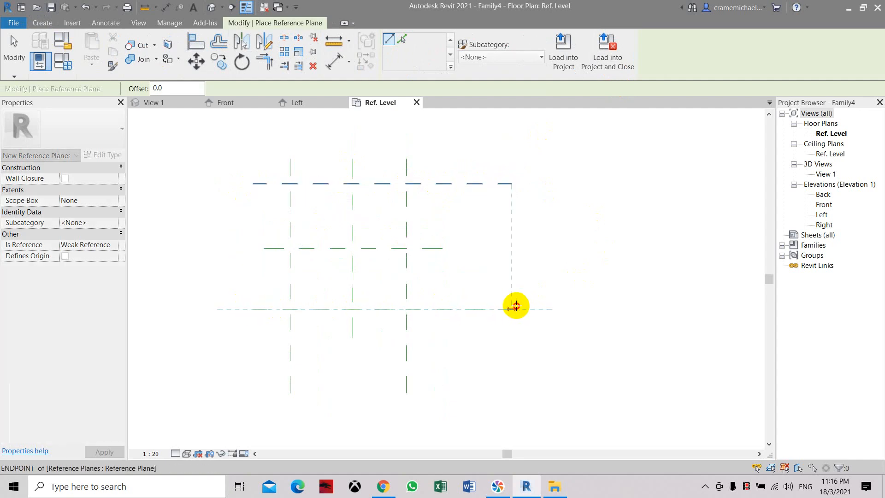
click(511, 309)
key(Escape)
key(Escape)
Name the upper horizontal reference plane x1
scroll(259, 300, up, 1)
middle_drag(279, 306, 328, 304)
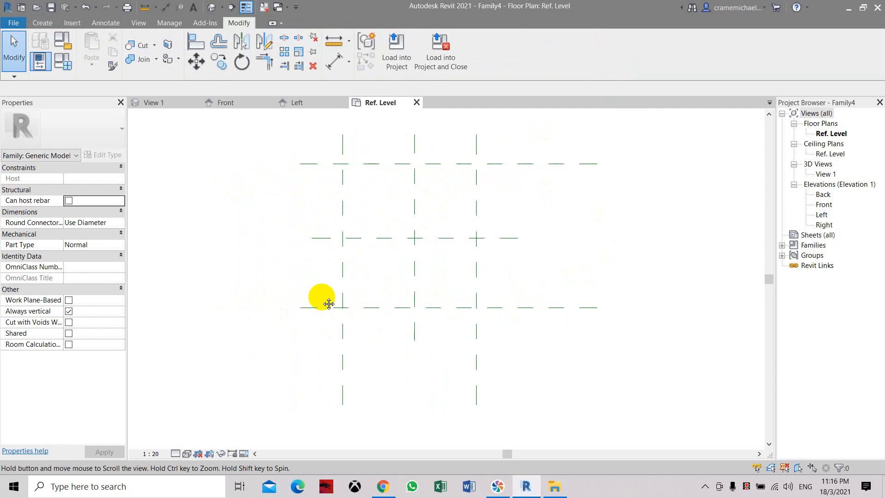
middle_drag(368, 247, 327, 261)
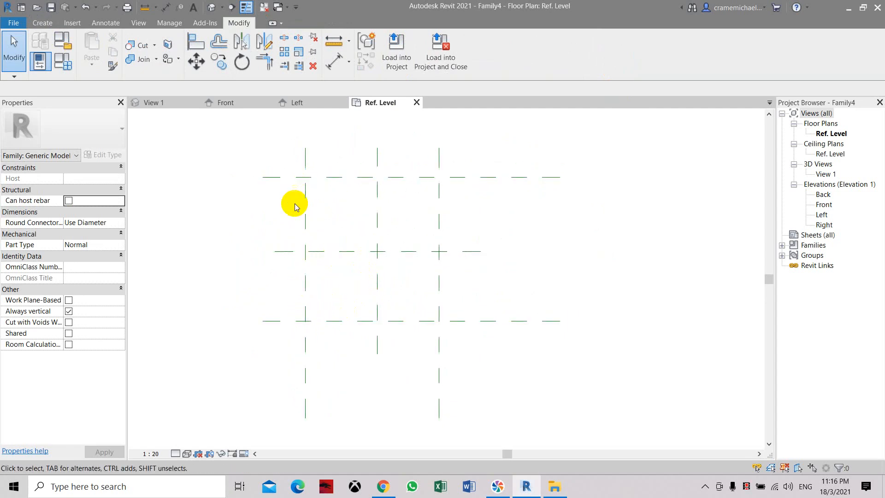
click(504, 177)
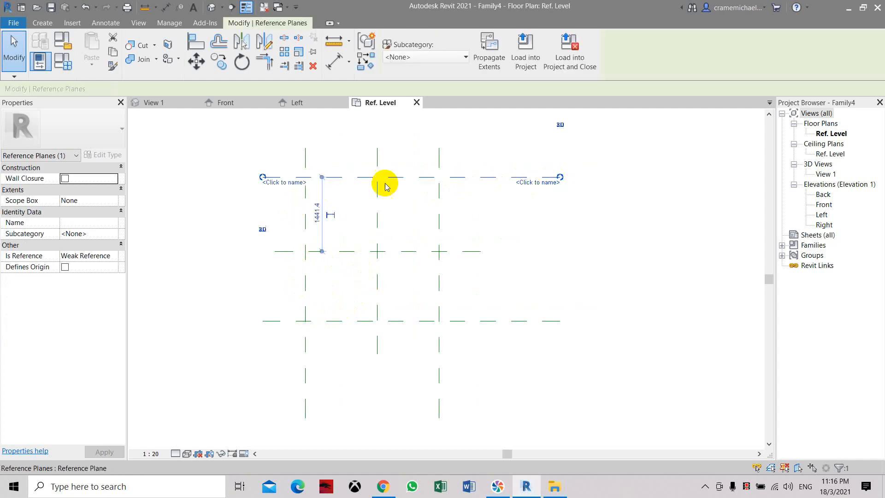
click(304, 185)
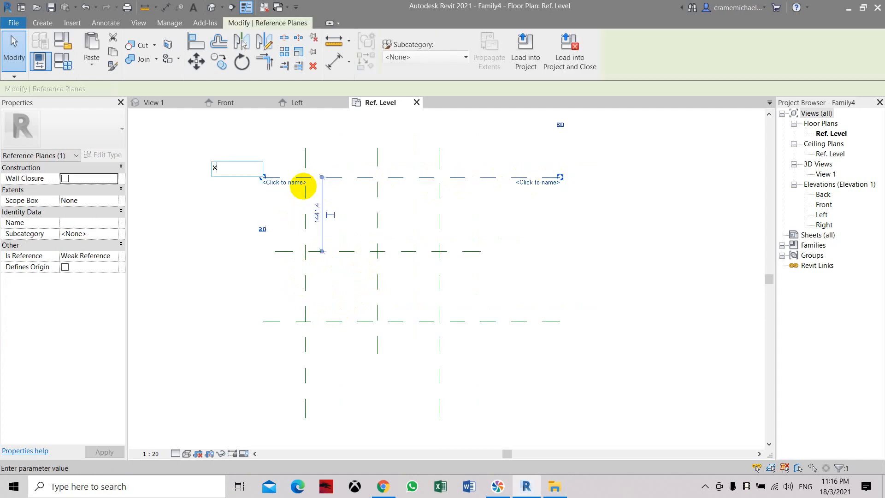
text(x1)
key(Return)
Name the lower horizontal reference plane x2 and clear the selection
click(278, 321)
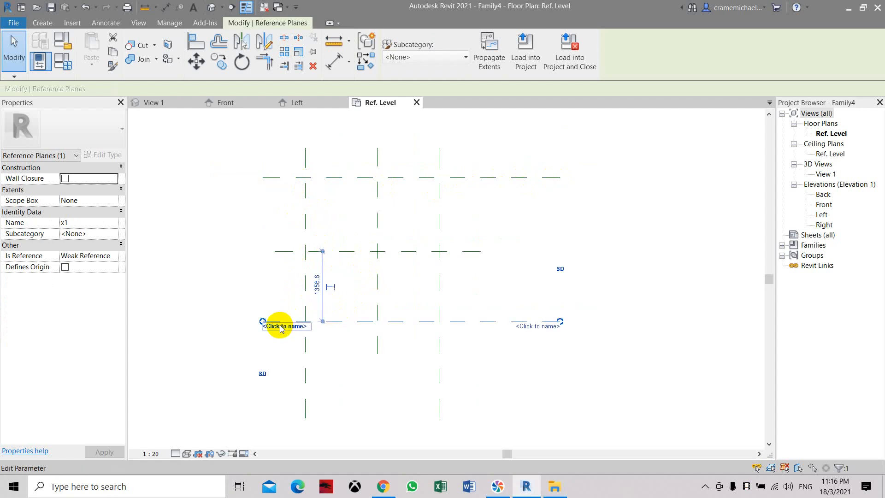
click(275, 327)
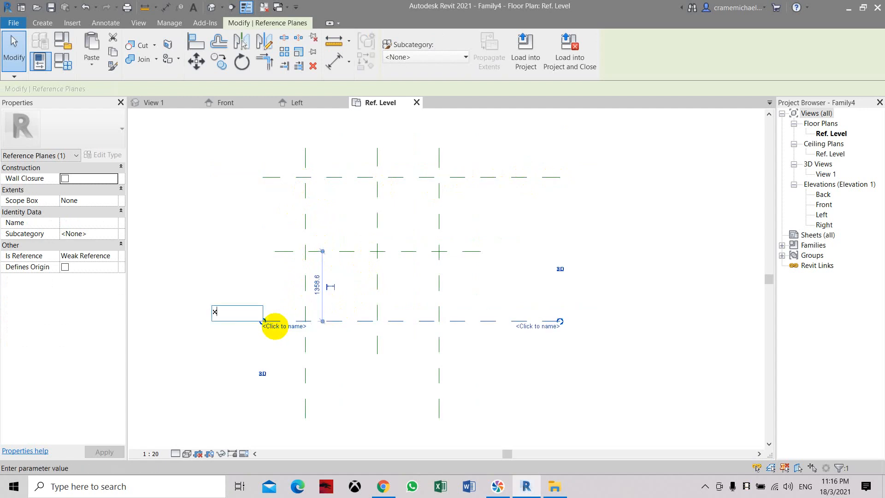
text(x2)
key(Return)
key(Escape)
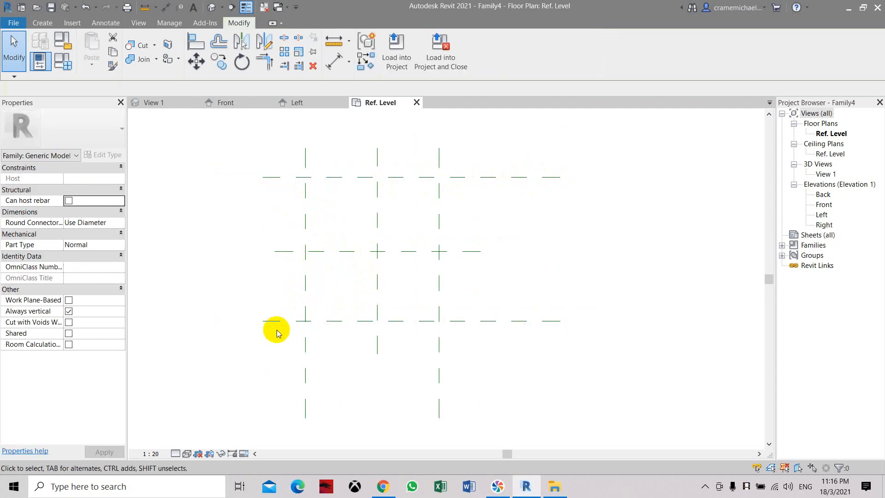
Place a continuous aligned dimension across Y1, the center plane and Y2 above the planes, and make its segments equal
scroll(366, 247, down, 2)
middle_drag(366, 247, 377, 266)
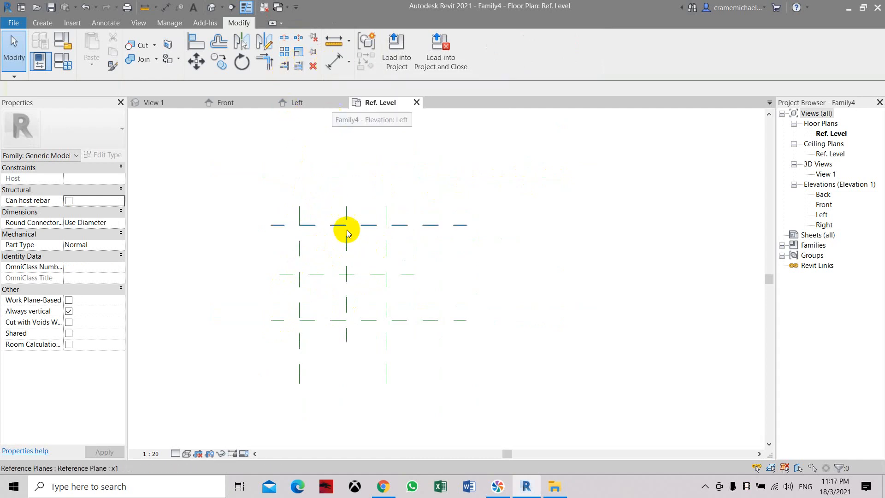
scroll(407, 350, up, 1)
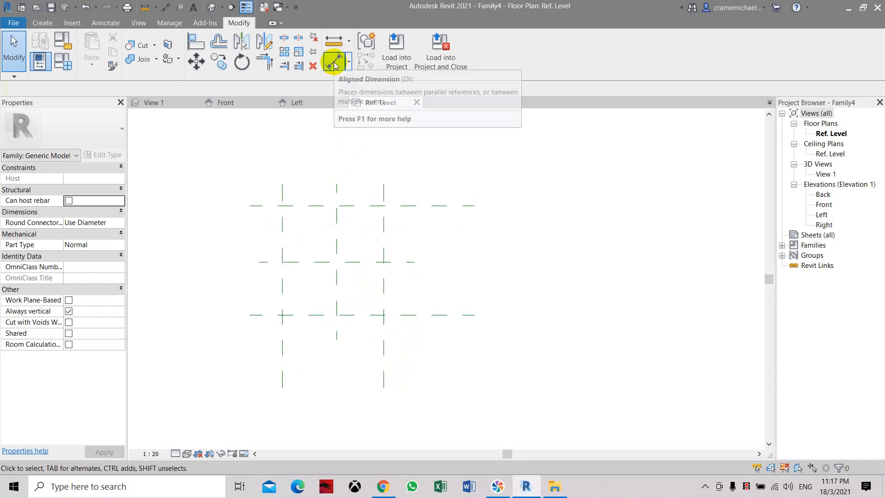
scroll(379, 228, up, 2)
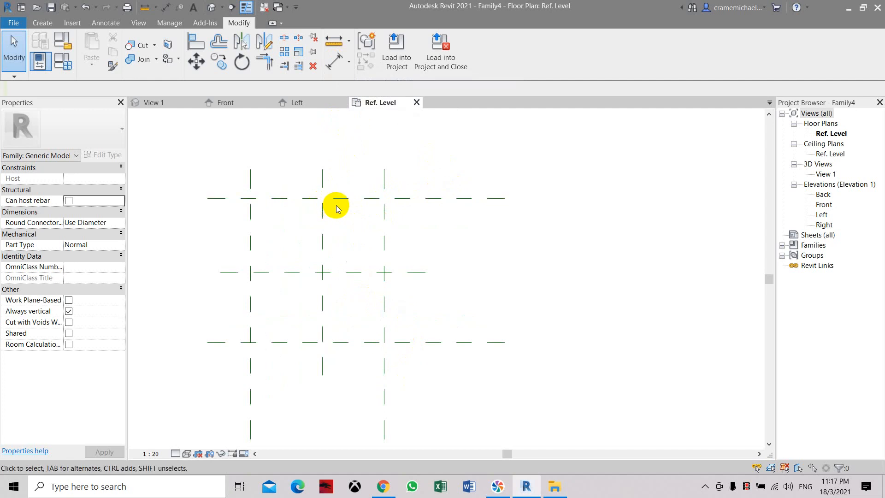
middle_drag(366, 253, 407, 254)
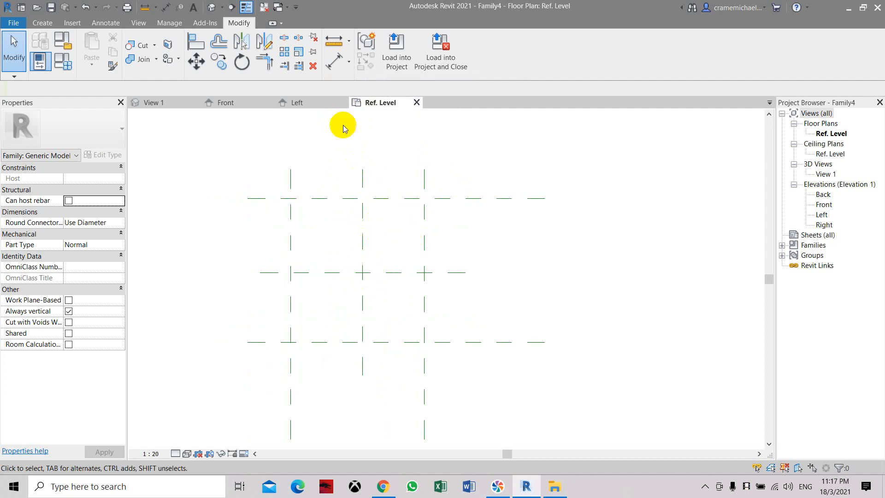
click(331, 68)
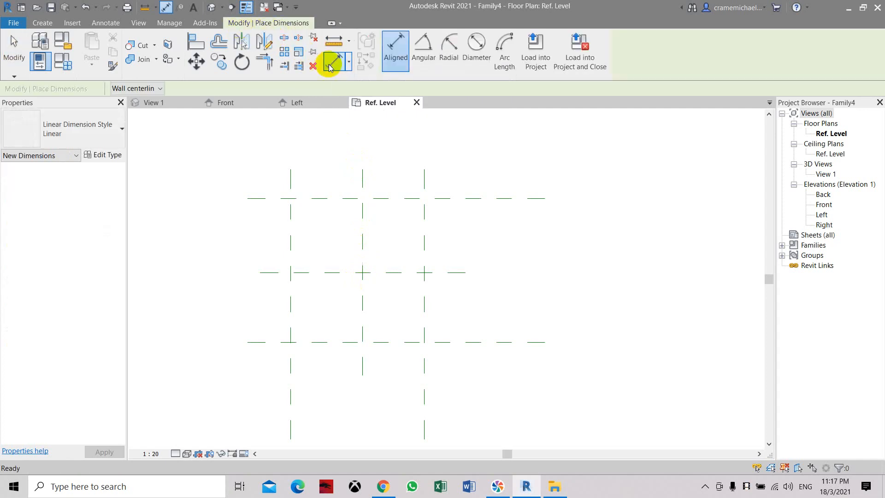
click(291, 179)
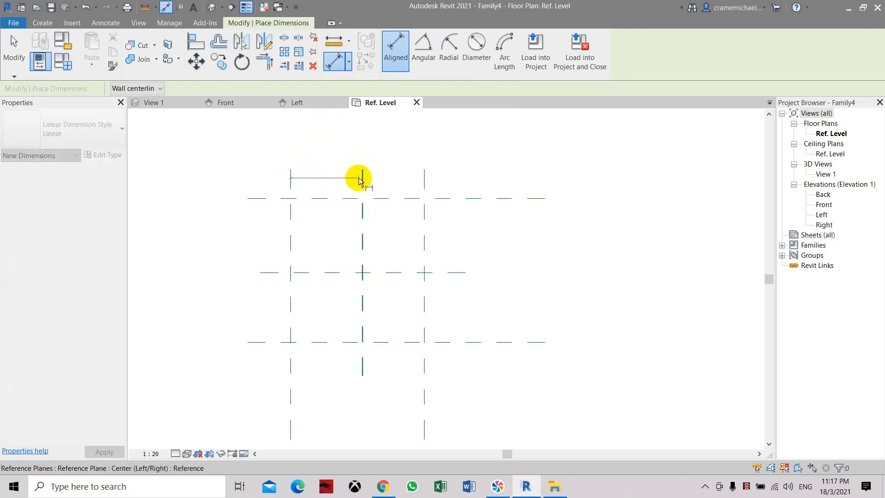
click(361, 180)
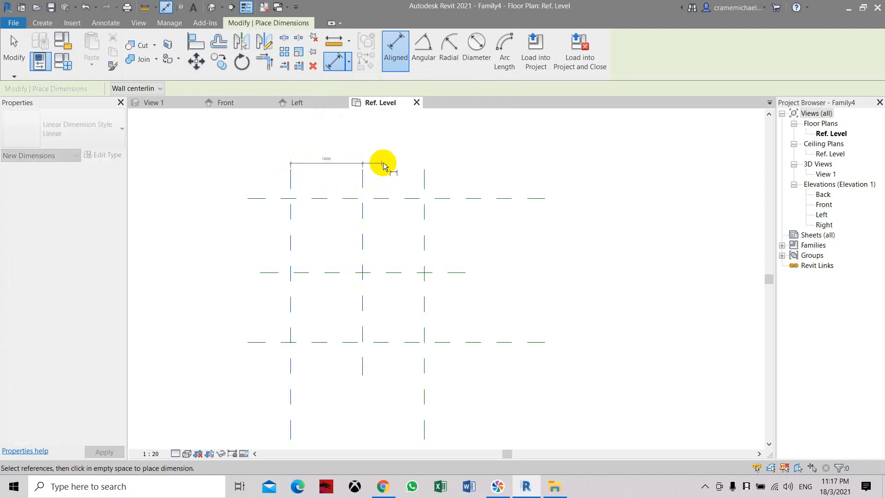
click(422, 170)
click(420, 152)
scroll(355, 135, up, 2)
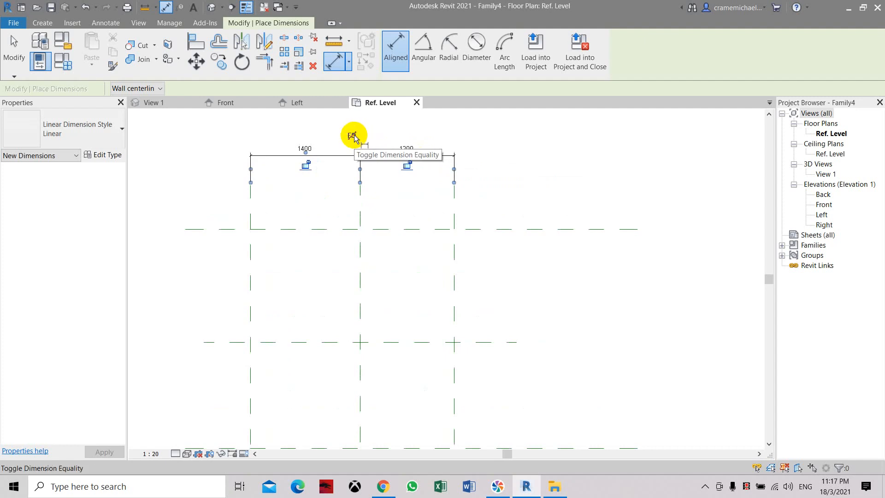
click(354, 137)
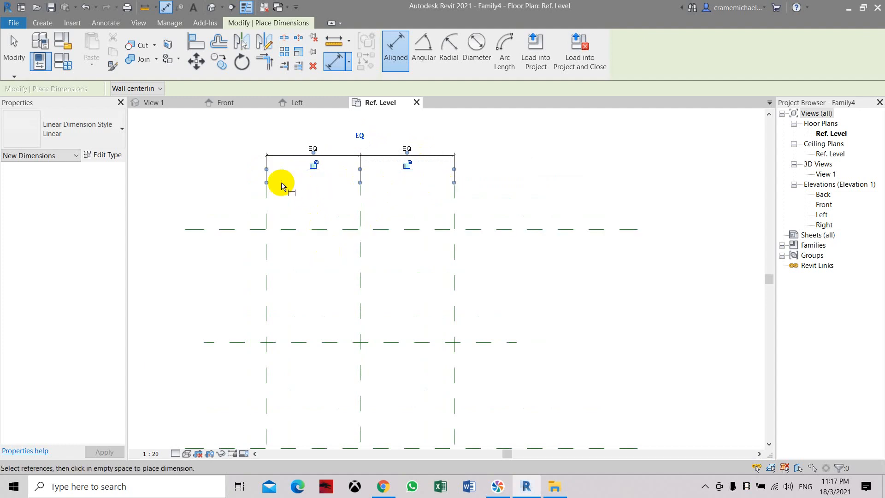
Set the view scale of the Ref. Level plan to 1:50
scroll(350, 200, down, 2)
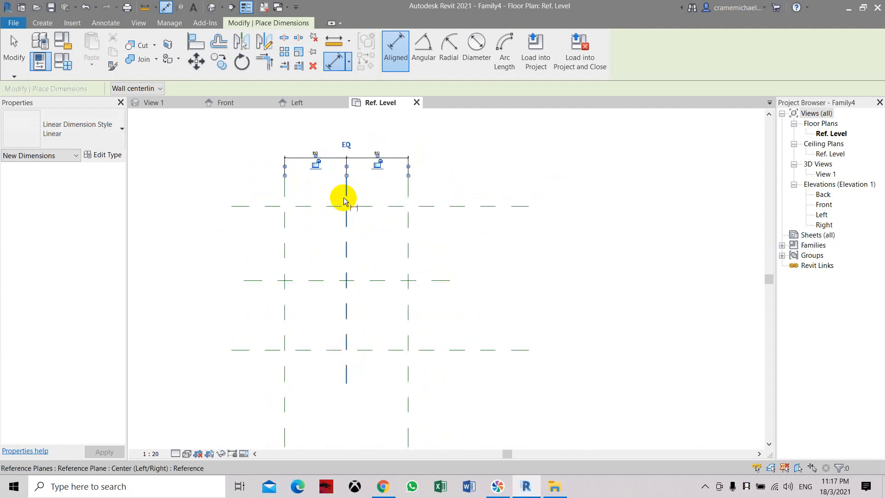
mouse_move(344, 316)
middle_down()
mouse_move(342, 282)
mouse_move(343, 310)
middle_up()
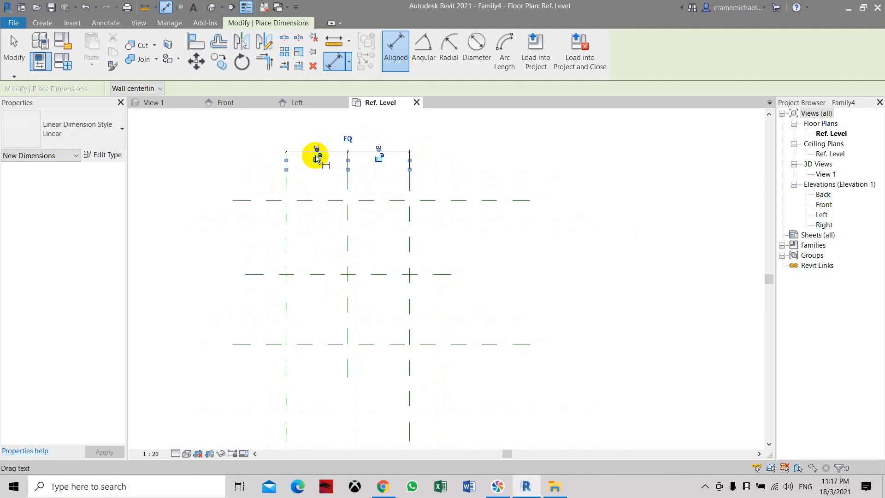
click(162, 454)
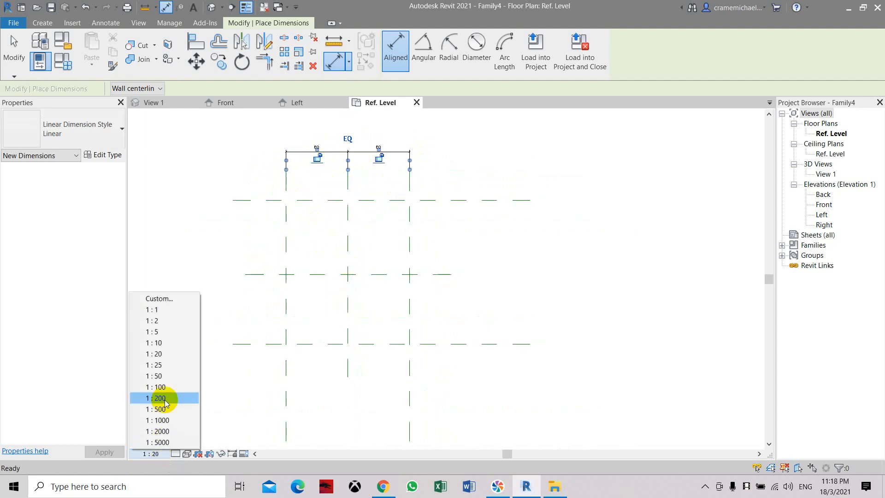
click(164, 378)
scroll(352, 142, up, 2)
middle_drag(352, 207, 341, 226)
scroll(340, 229, down, 2)
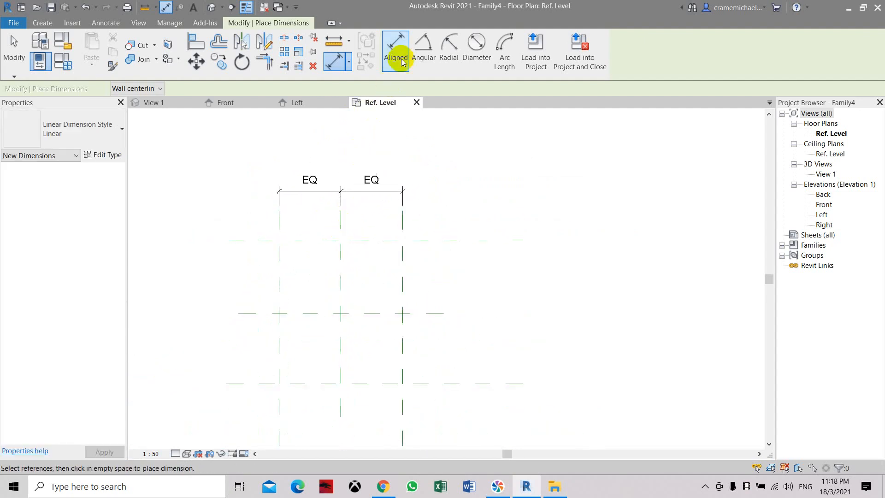
Place an overall aligned dimension from Y1 to Y2 above the equality dimension and end the Dimension command
click(396, 45)
click(280, 226)
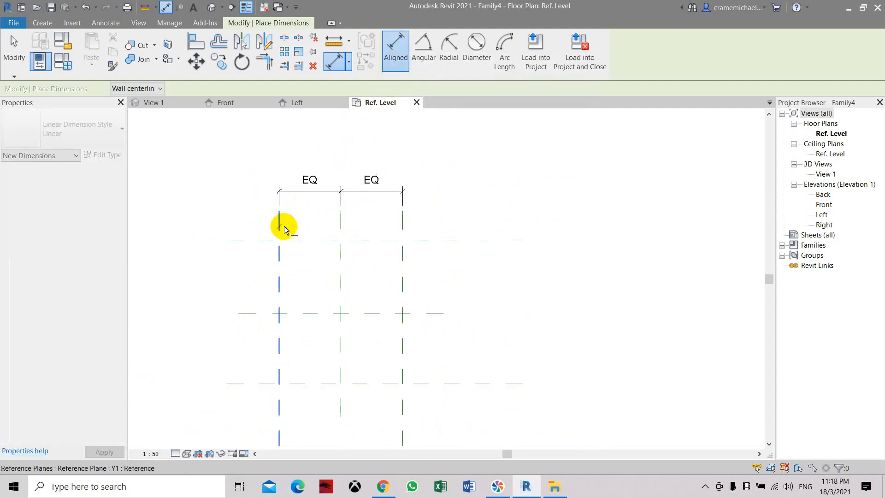
click(403, 226)
click(393, 144)
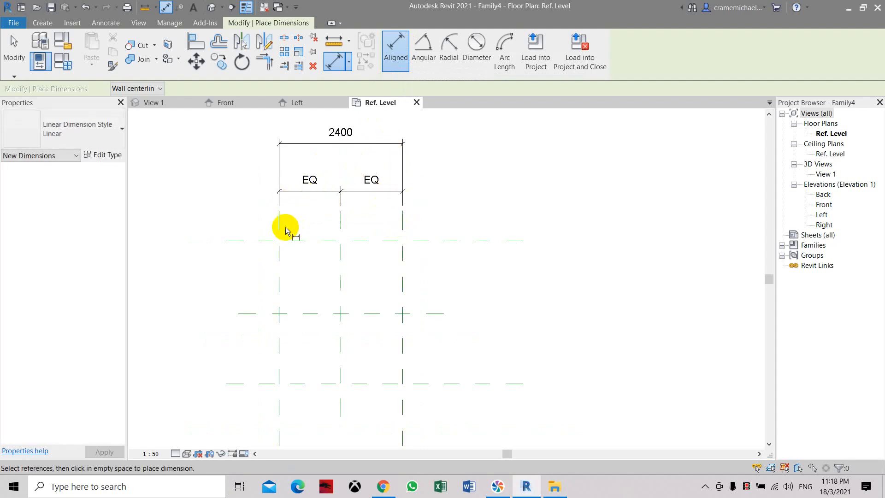
middle_drag(342, 244, 347, 272)
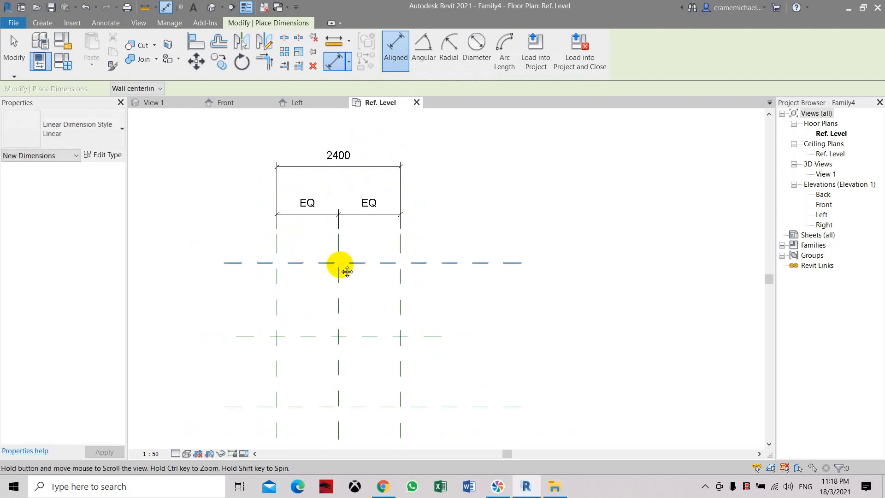
key(Escape)
key(Escape)
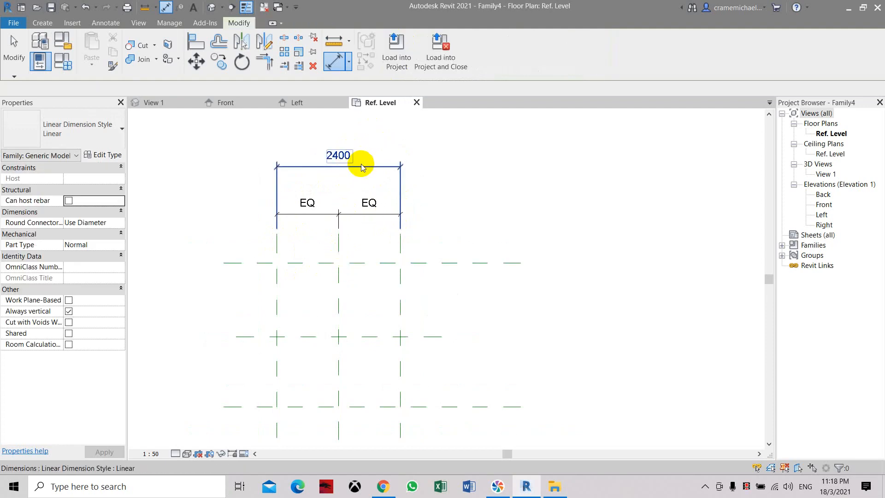
Label the overall Y1–Y2 dimension with a new type family parameter named Width, grouped under Dimensions
click(362, 166)
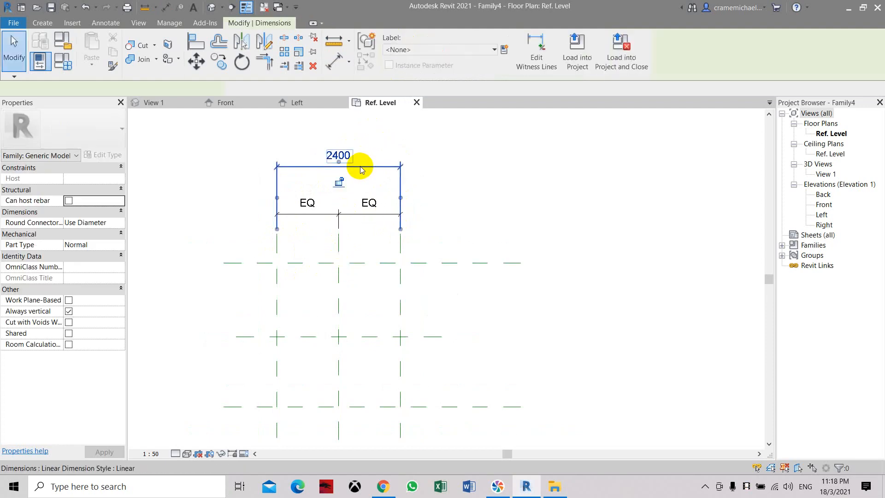
click(504, 50)
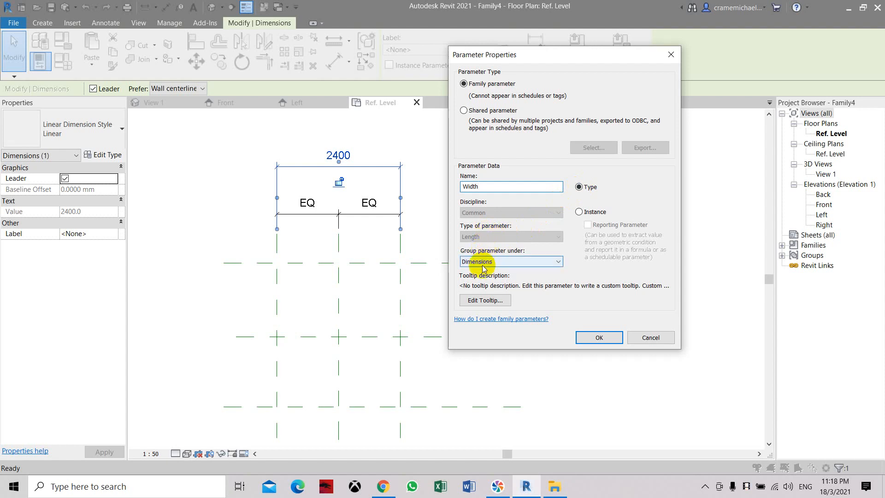
click(599, 337)
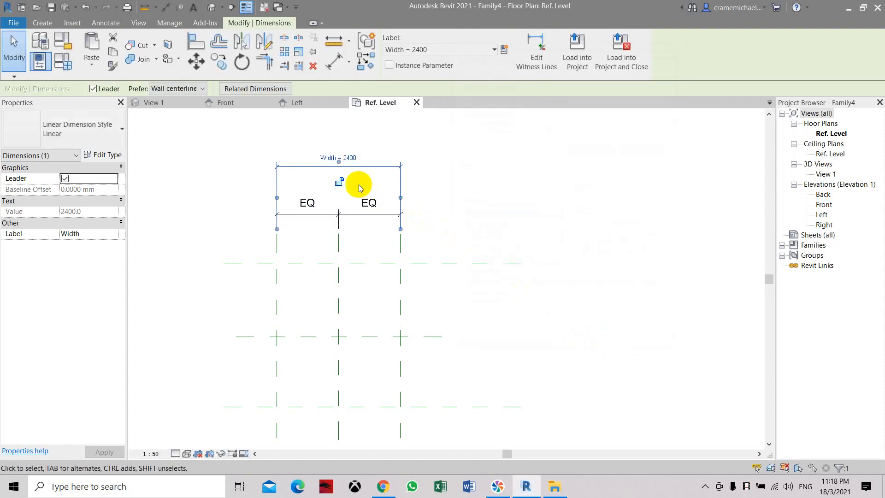
Place a continuous aligned dimension across the upper, center and lower horizontal planes beside their left ends, and make its segments equal
scroll(341, 160, up, 4)
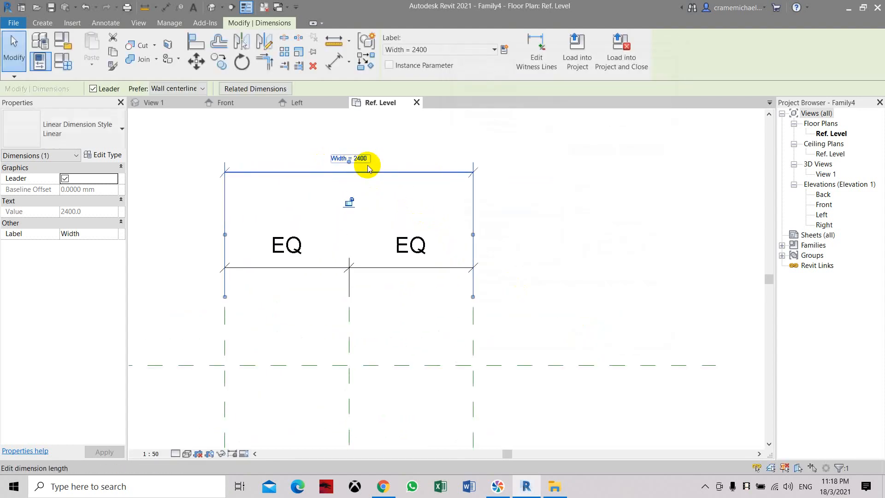
middle_drag(375, 243, 436, 219)
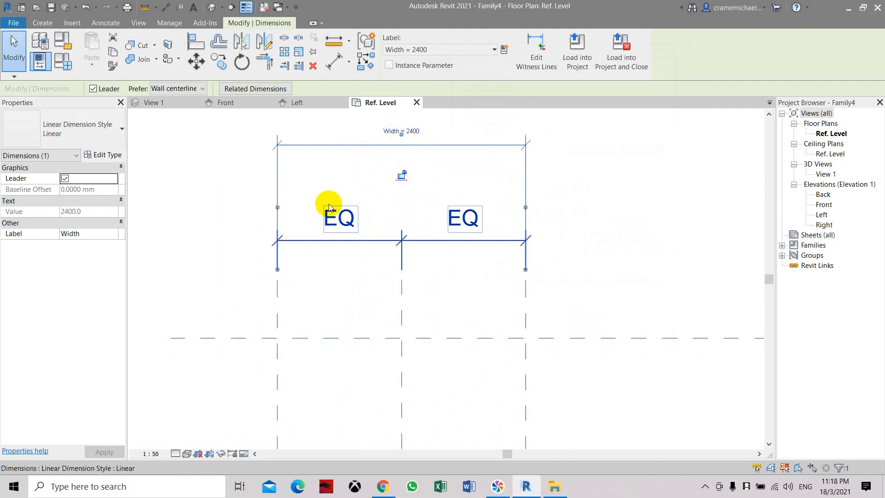
scroll(332, 207, down, 2)
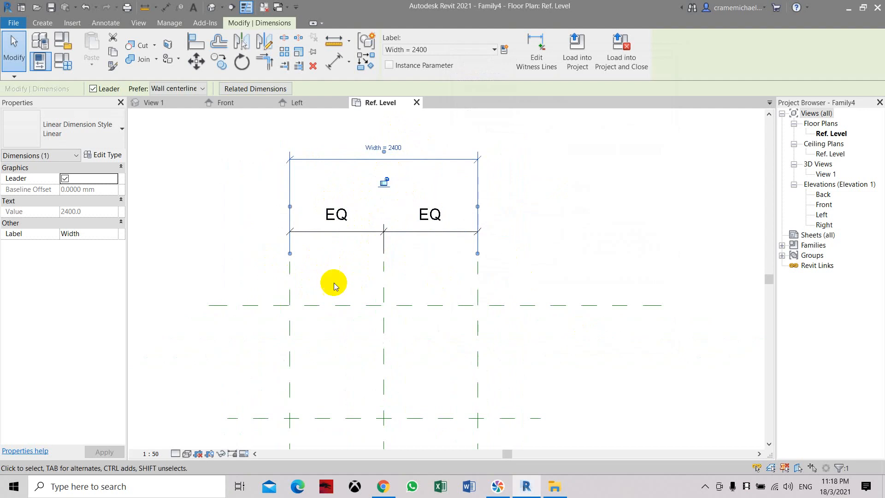
middle_drag(403, 336, 415, 279)
scroll(413, 280, down, 2)
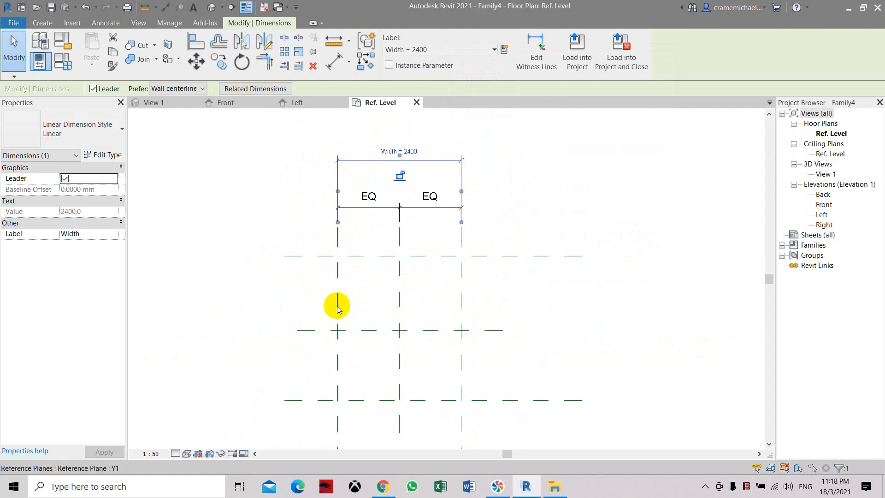
middle_drag(344, 339, 355, 306)
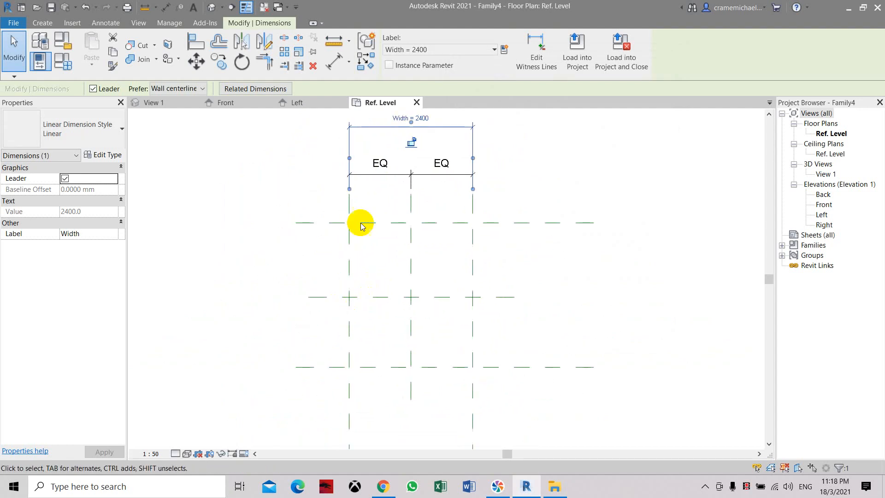
click(335, 60)
click(318, 222)
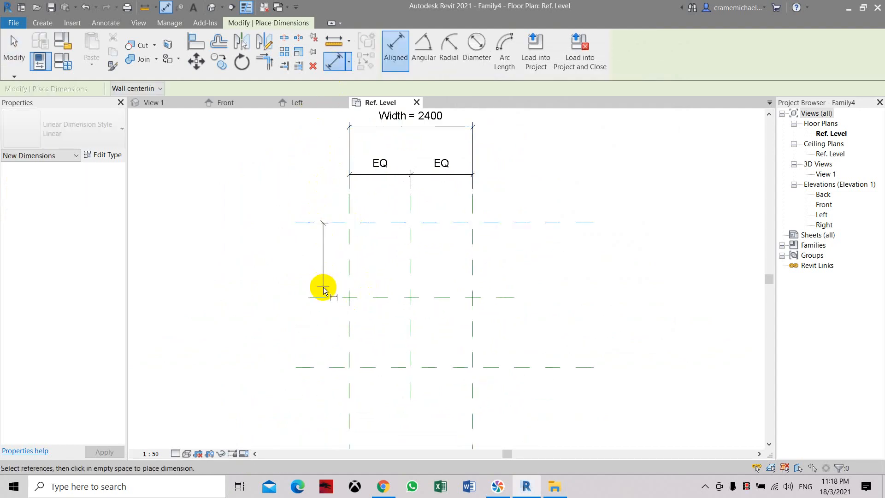
click(319, 297)
click(318, 367)
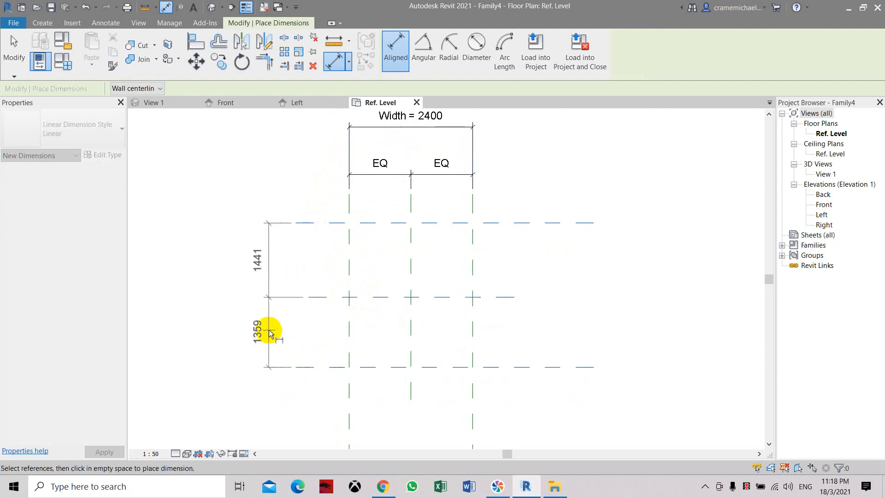
click(252, 331)
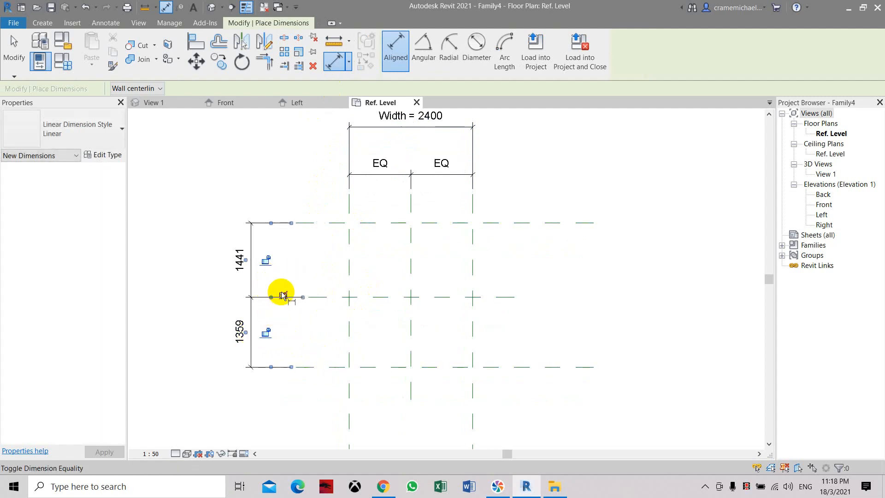
click(283, 296)
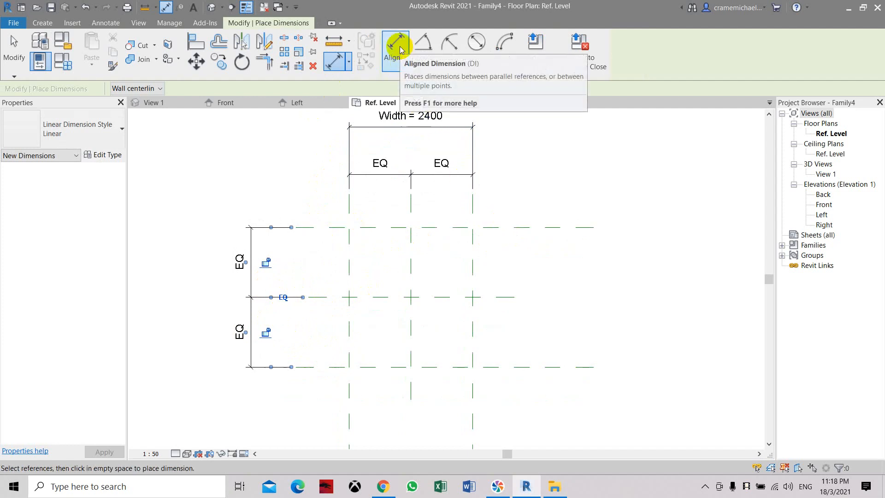
Place separate aligned dimensions from the center horizontal plane to the upper and lower planes near the center plane's right end
click(494, 297)
click(496, 227)
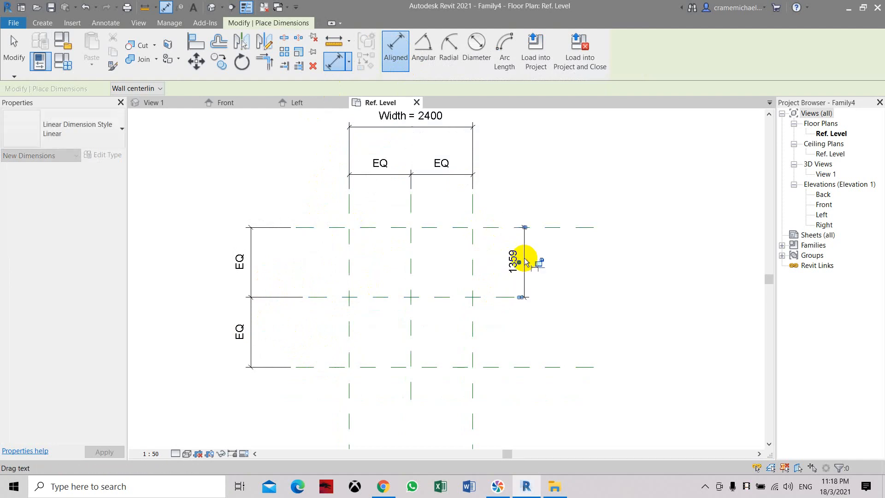
click(524, 256)
click(503, 297)
click(511, 366)
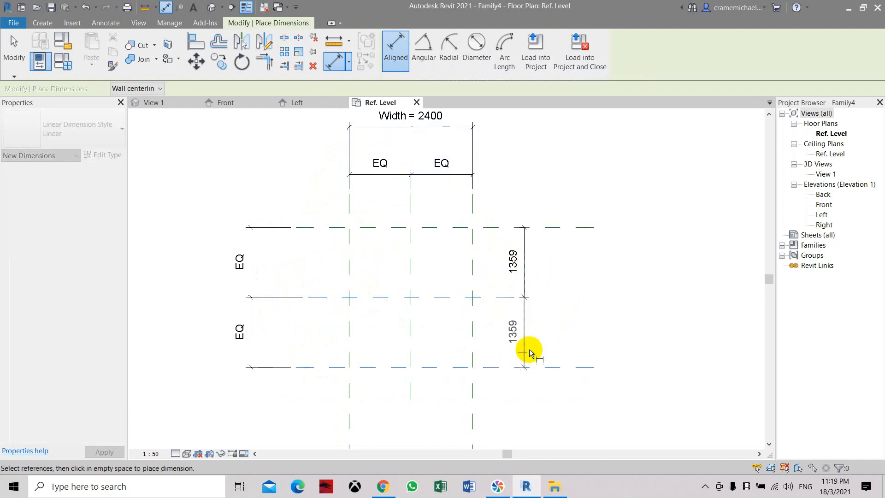
click(531, 344)
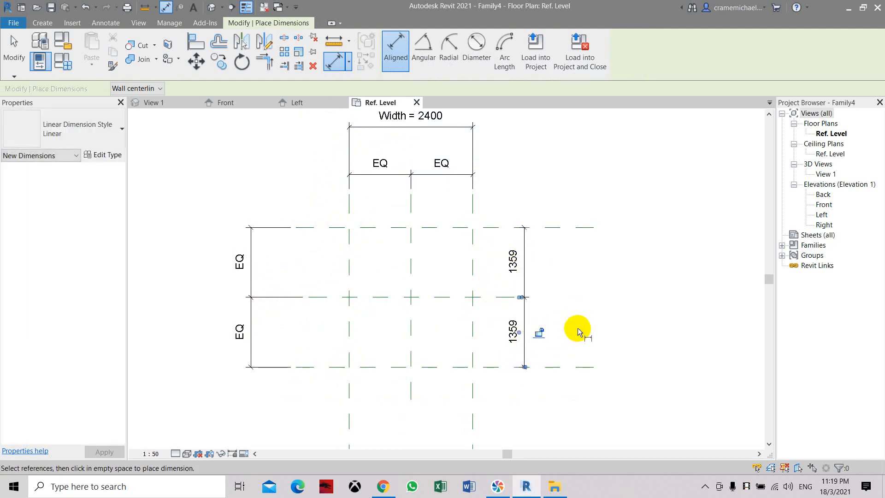
End the Dimension command and delete the two separate dimensions between the center horizontal plane and the upper and lower planes
key(Escape)
drag(577, 267, 517, 332)
drag(543, 276, 518, 323)
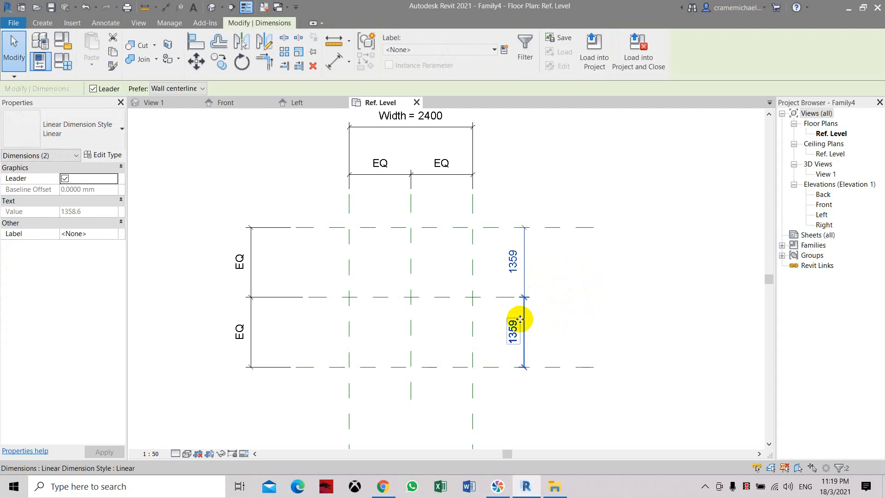
key(Delete)
Place a continuous aligned dimension across the upper, center and lower horizontal planes beside the center plane's right end, and delete it
click(335, 61)
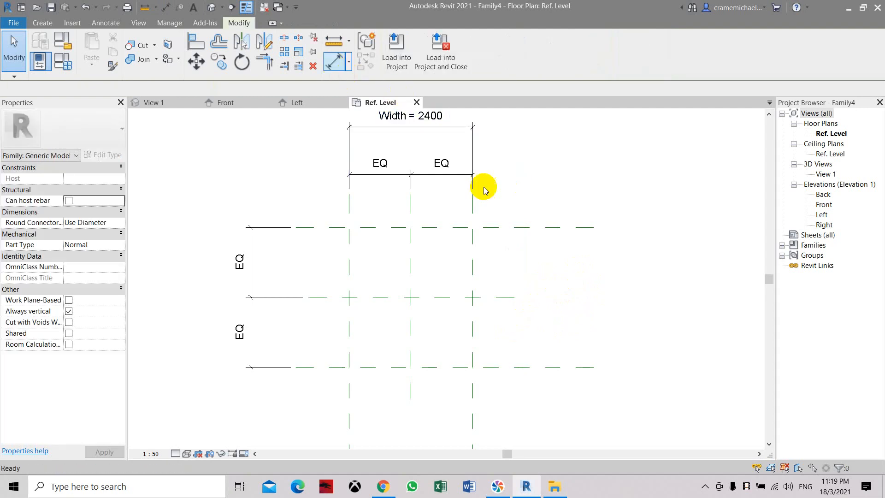
click(499, 227)
click(500, 297)
click(497, 367)
click(542, 311)
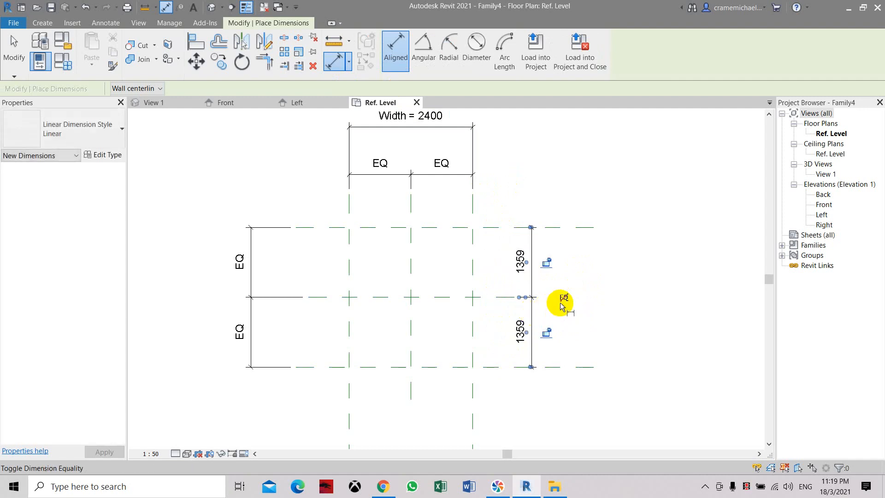
scroll(564, 302, up, 2)
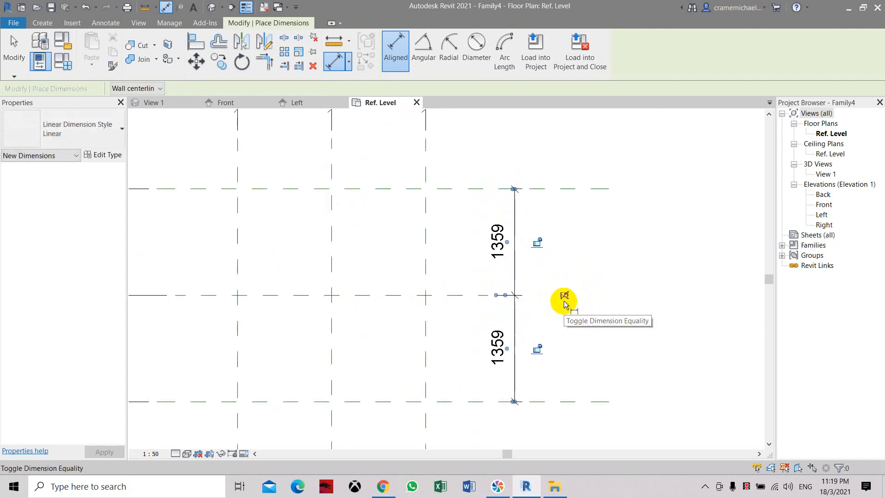
scroll(564, 302, down, 1)
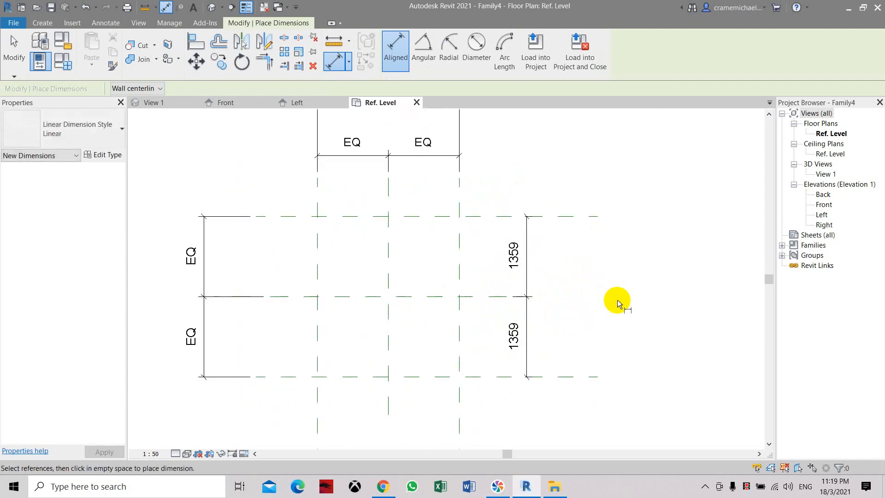
key(Escape)
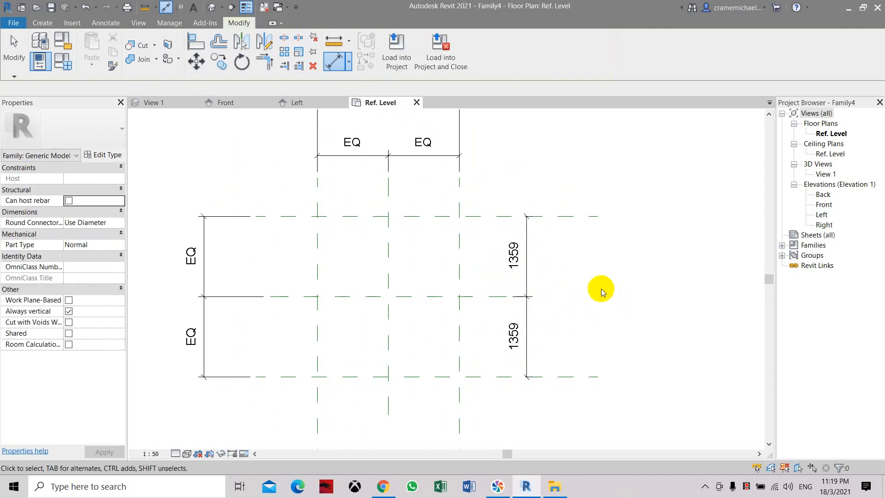
drag(551, 269, 533, 306)
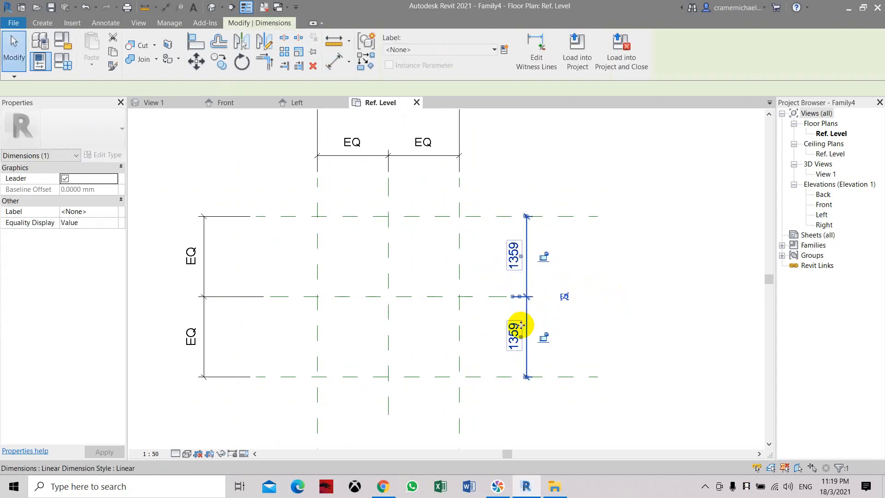
key(Delete)
Place an overall aligned dimension from the upper to the lower horizontal plane, left of the equality dimension, and end the Dimension command
scroll(509, 291, down, 2)
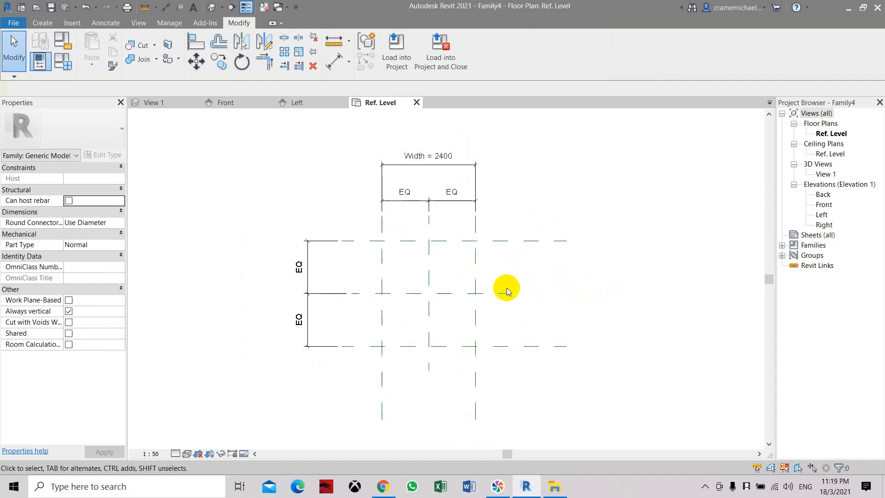
middle_drag(376, 292, 339, 272)
scroll(456, 287, up, 2)
click(334, 62)
click(340, 222)
click(340, 361)
click(215, 327)
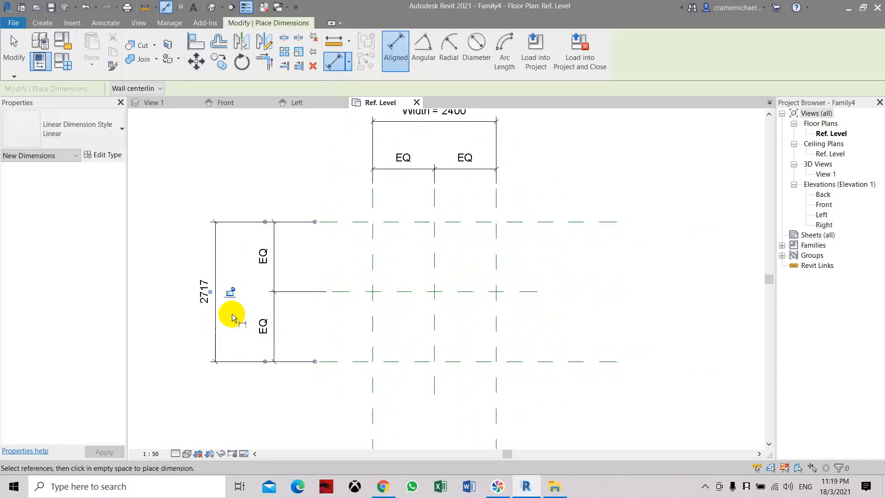
key(Escape)
key(Escape)
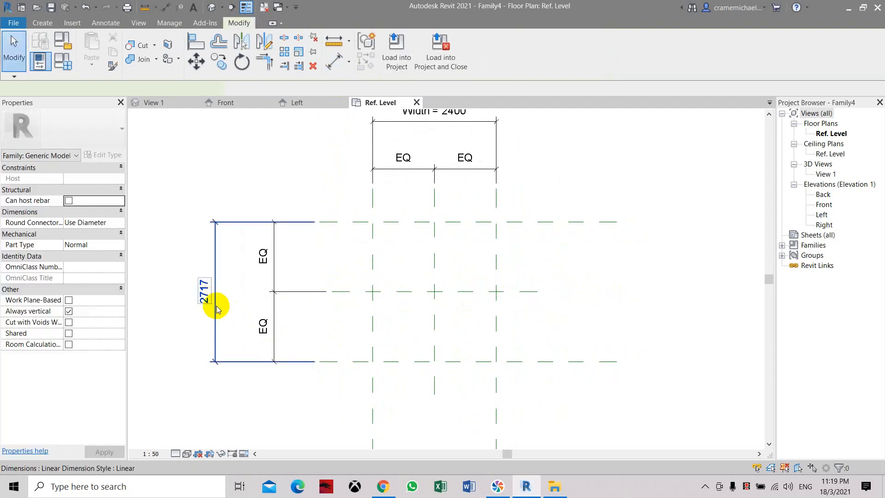
Label the overall vertical dimension with a new type family parameter named Length, grouped under Dimensions
click(216, 307)
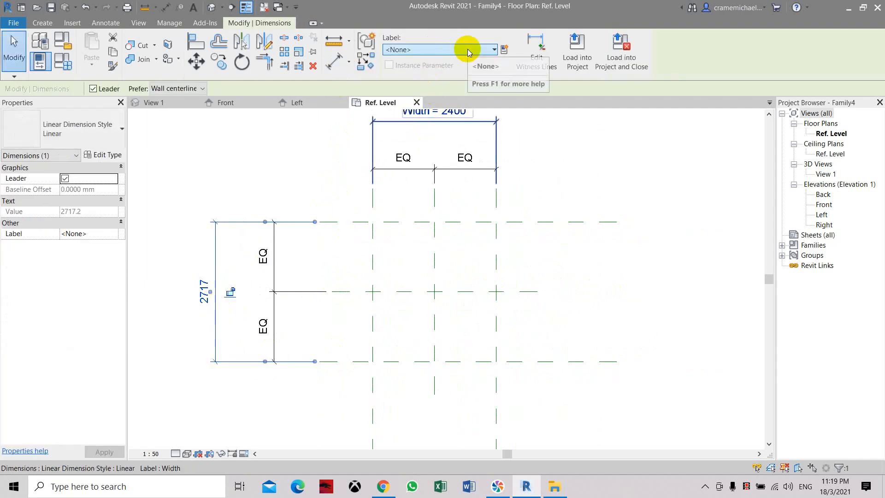
click(505, 49)
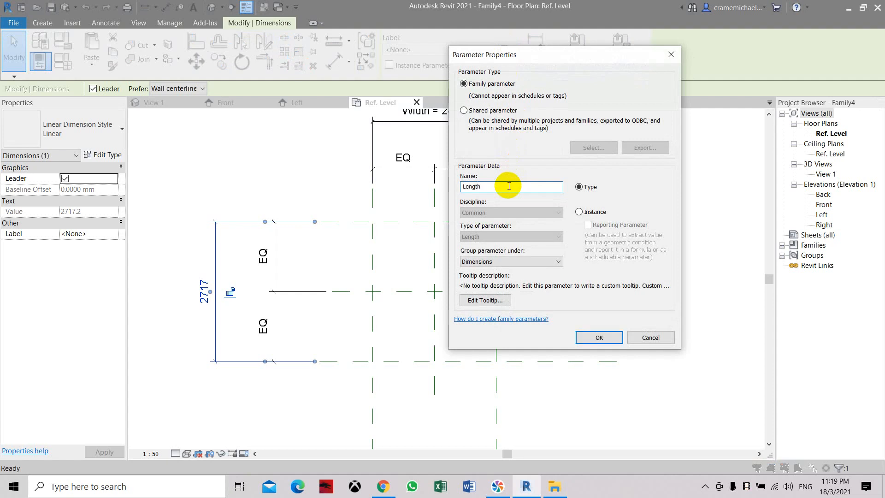
click(599, 337)
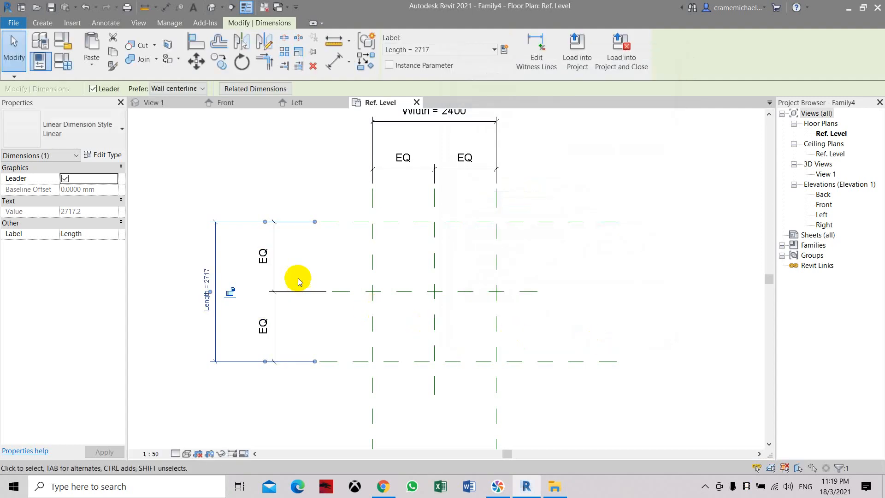
click(310, 247)
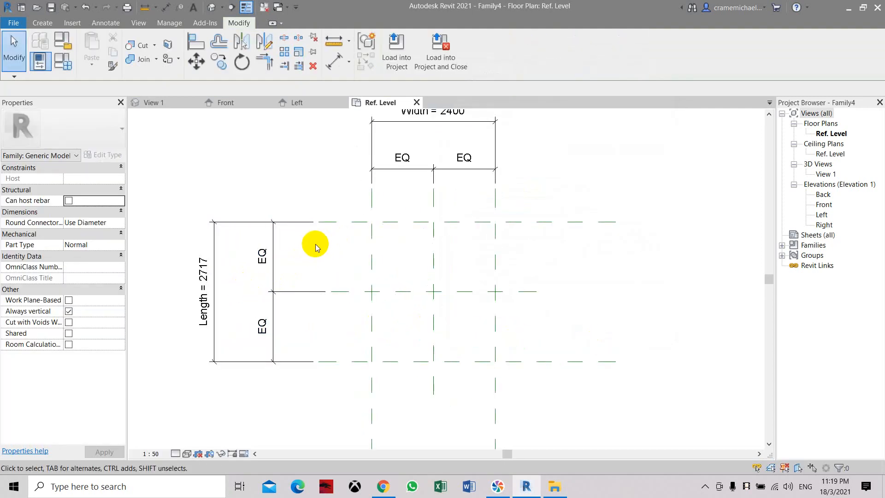
Set the distance from the upper horizontal plane x1 to the center plane to 2000 mm
click(338, 223)
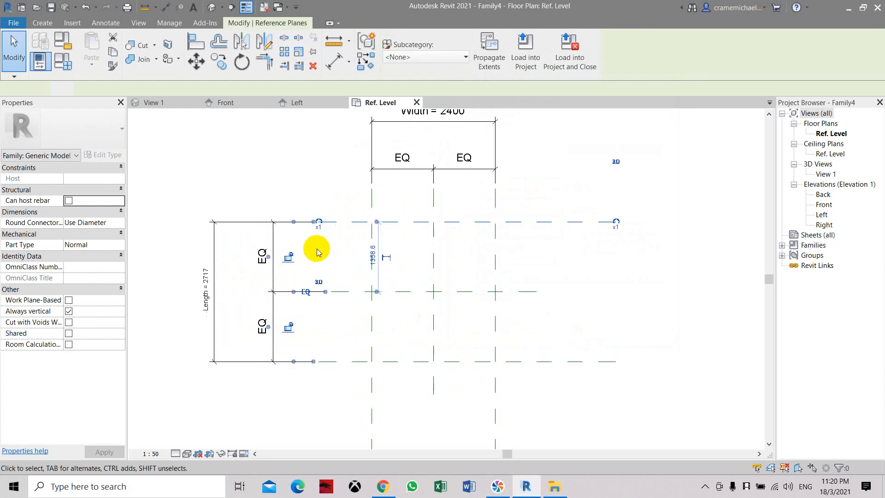
click(372, 259)
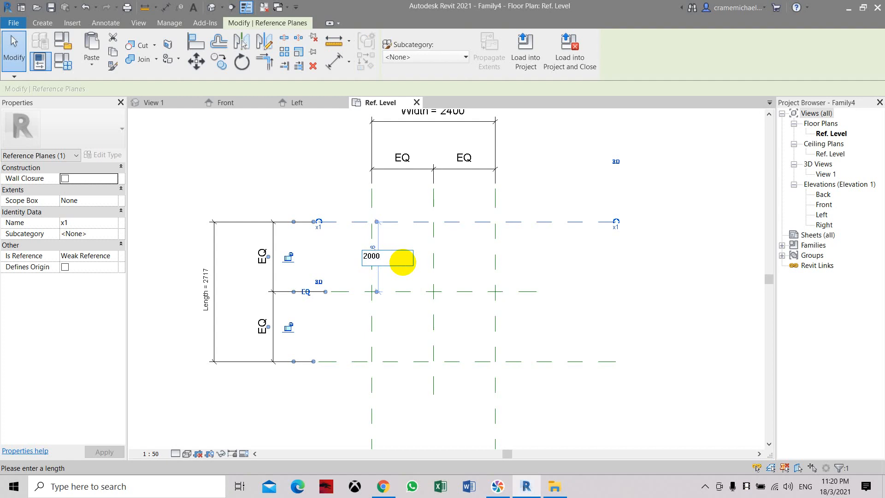
text(2000)
key(Return)
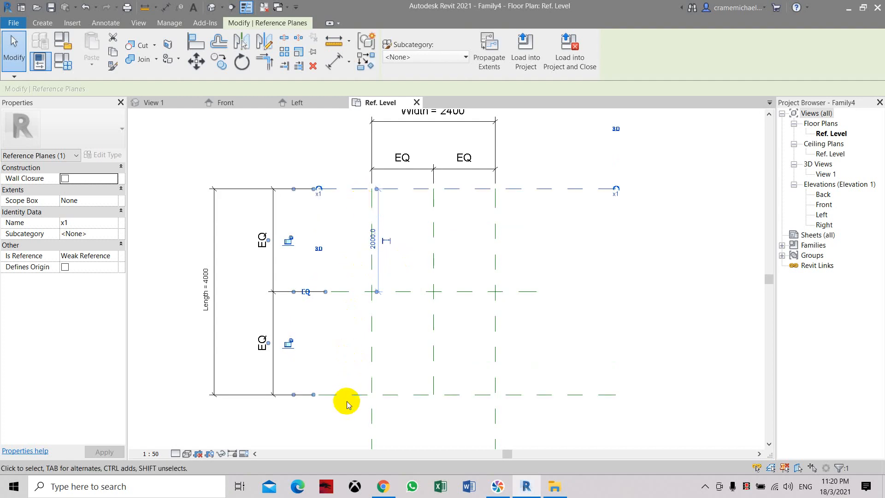
mouse_move(373, 338)
middle_down()
mouse_move(362, 370)
mouse_move(358, 294)
middle_up()
key(Escape)
middle_drag(422, 204, 388, 303)
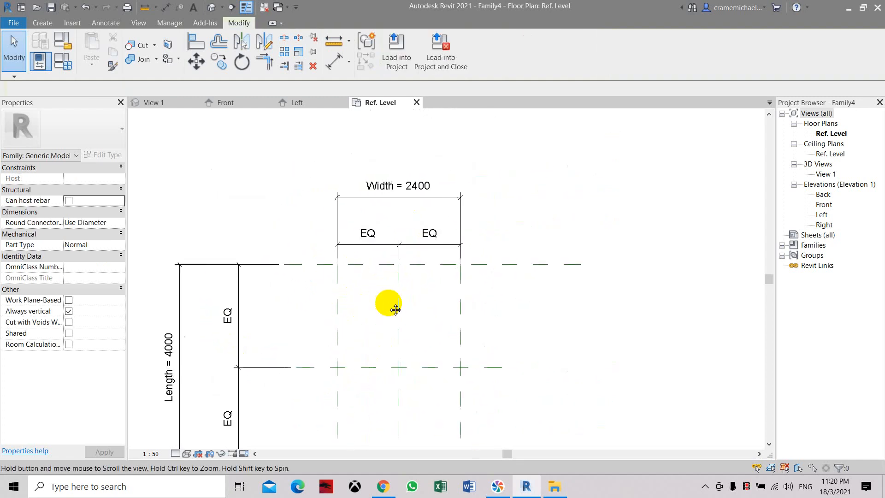
scroll(374, 293, up, 1)
scroll(394, 167, down, 3)
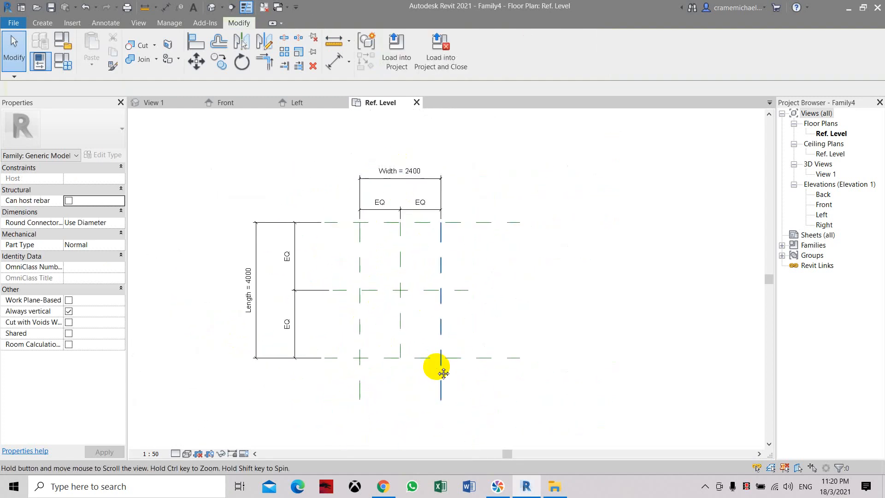
middle_drag(431, 365, 424, 355)
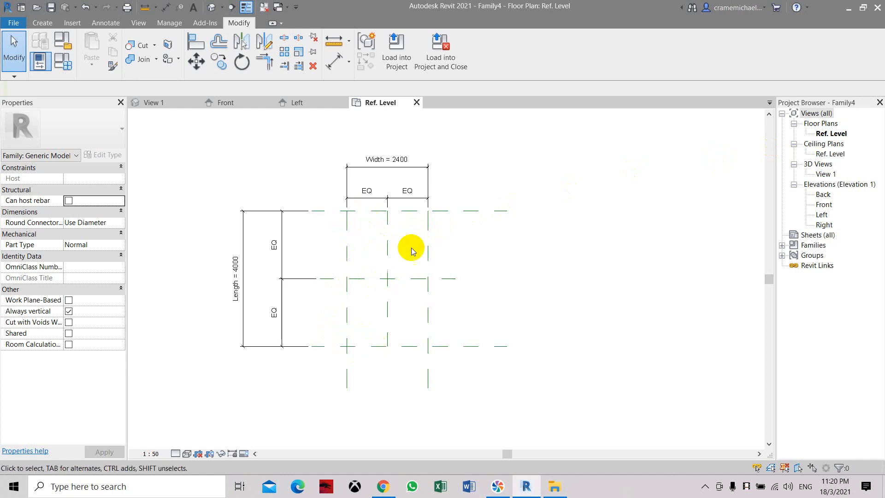
scroll(379, 220, up, 2)
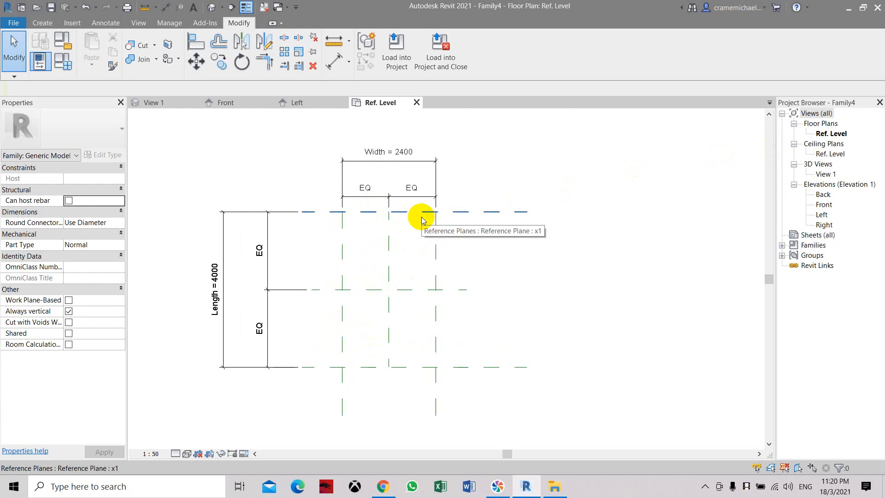
scroll(421, 217, down, 1)
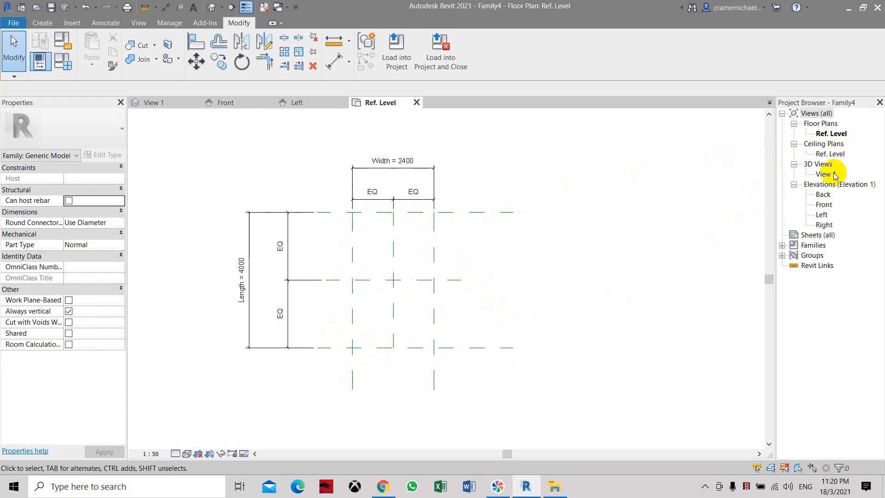
In the Front elevation, draw a horizontal reference plane about 1524 mm above Ref. Level, crossing all three vertical planes
double_click(824, 204)
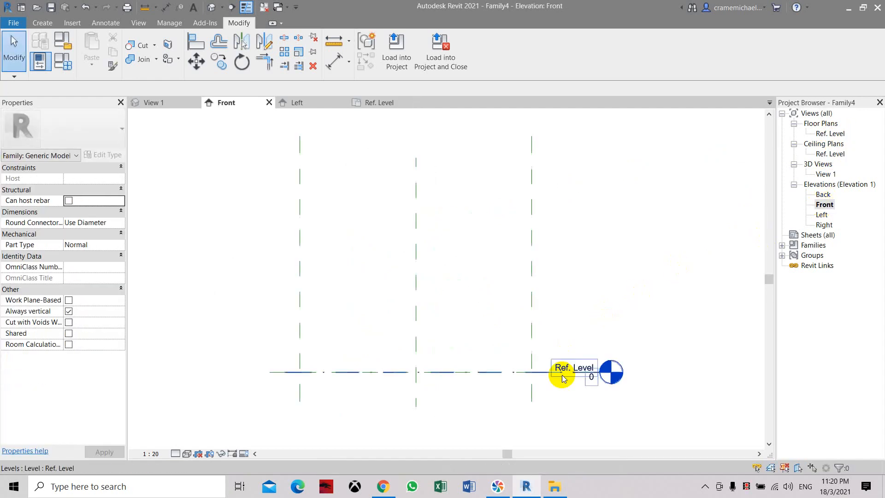
scroll(582, 383, up, 1)
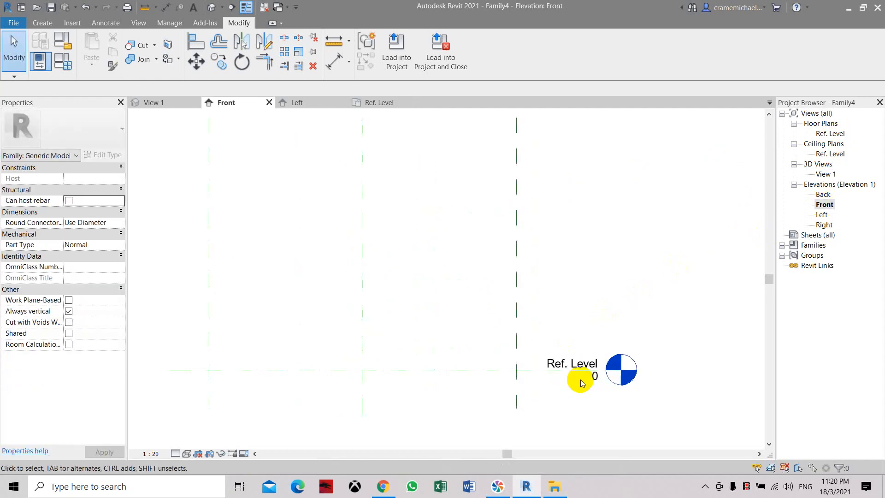
scroll(410, 253, down, 1)
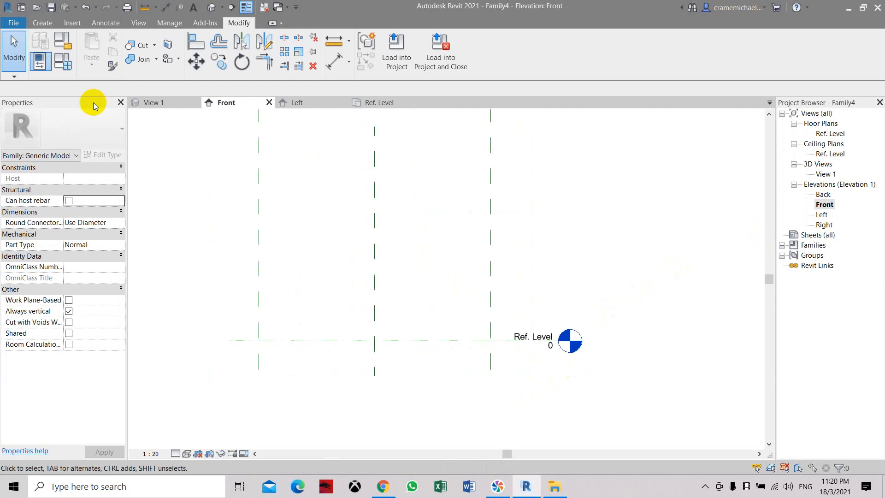
click(42, 24)
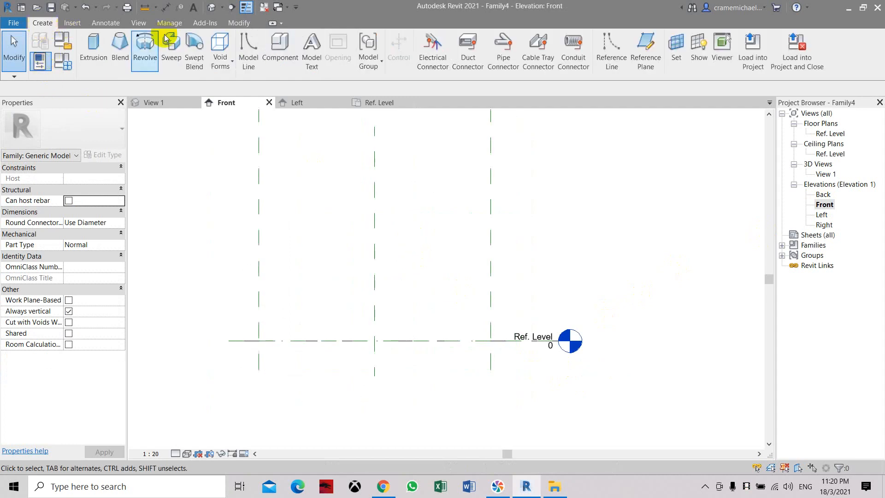
click(646, 46)
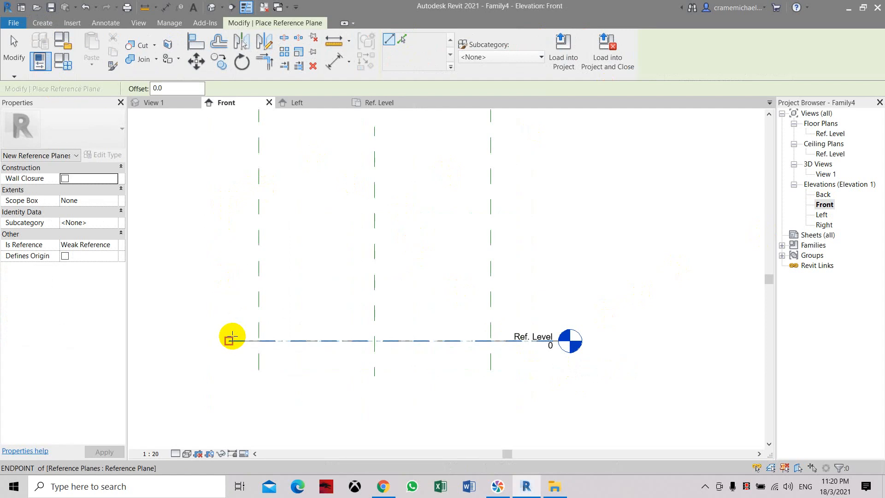
click(231, 194)
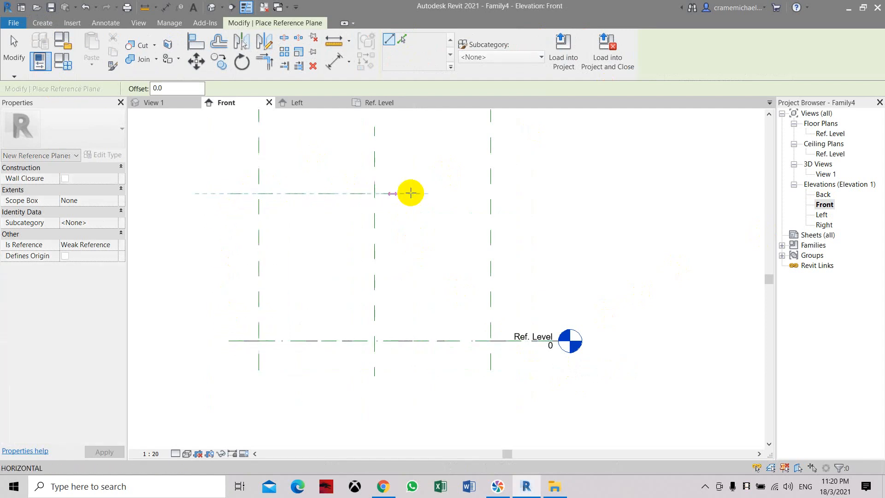
click(639, 194)
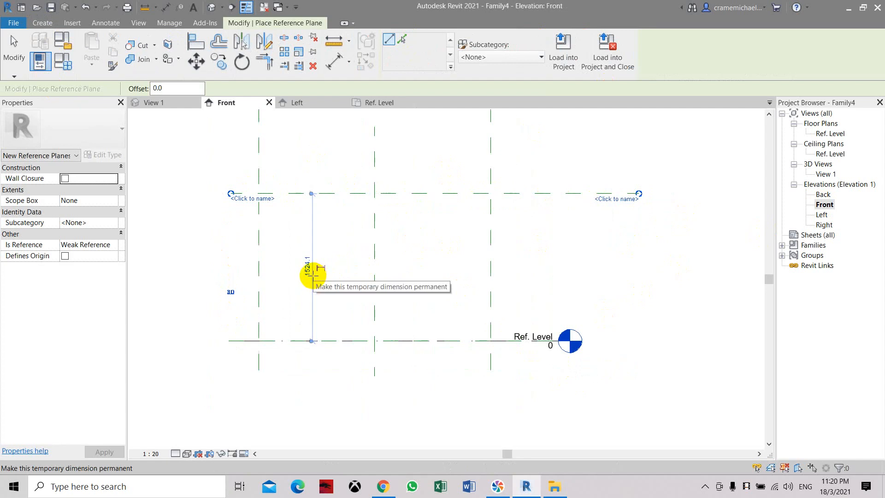
Set the new reference plane's height above Ref. Level to 900 mm and end the Reference Plane command
scroll(313, 276, up, 2)
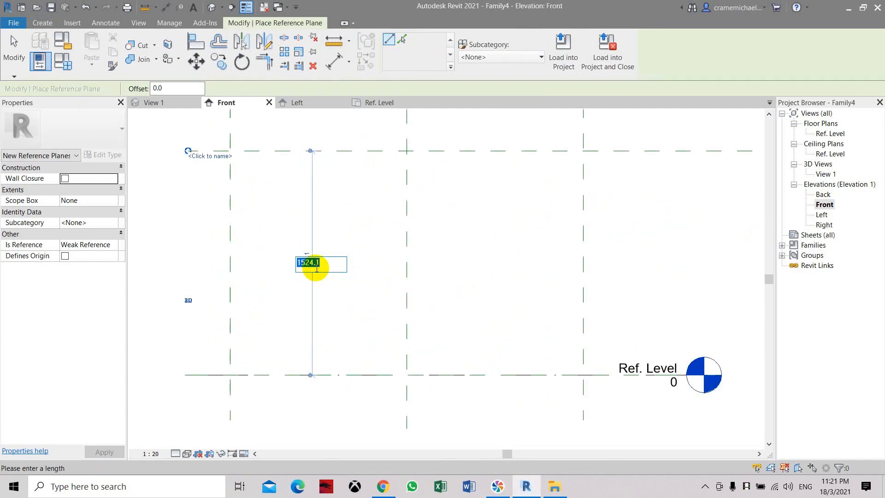
key(Return)
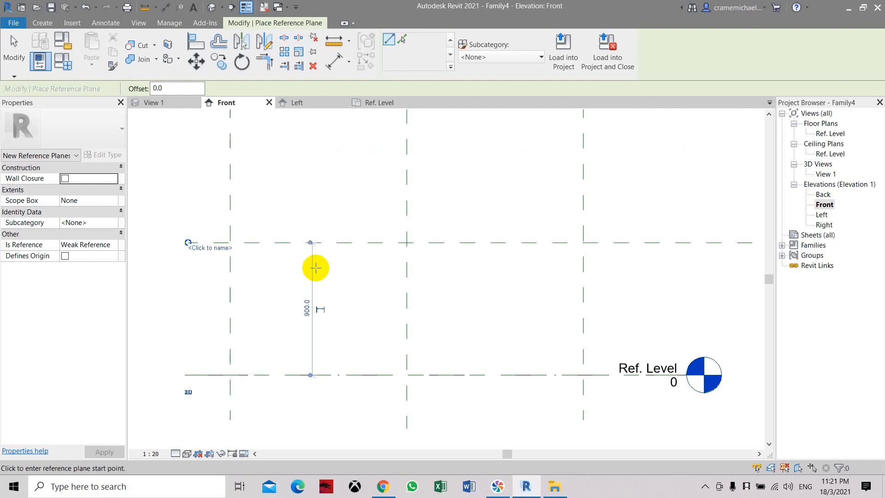
scroll(345, 255, down, 3)
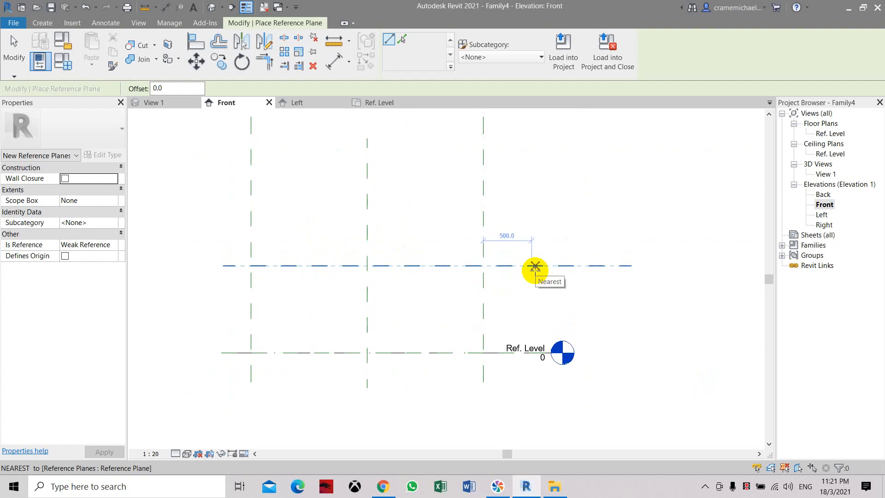
key(Escape)
key(Escape)
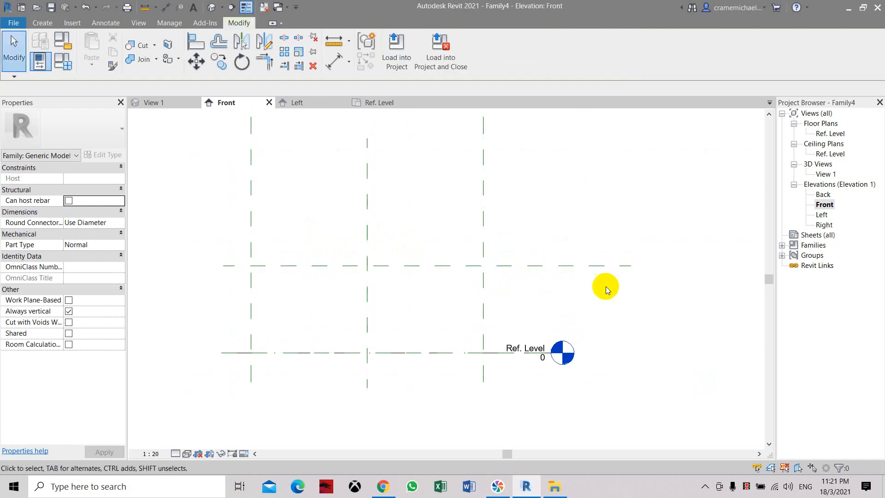
Return to the Ref. Level floor plan view
double_click(828, 134)
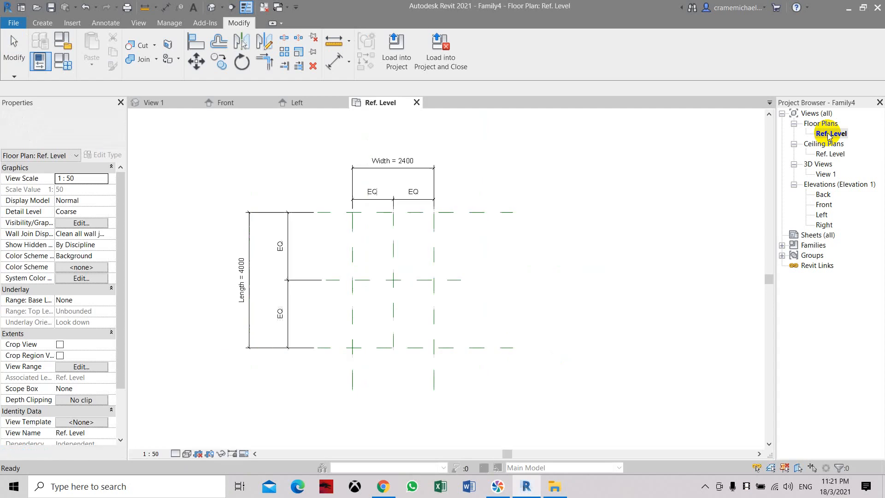
middle_drag(369, 257, 356, 252)
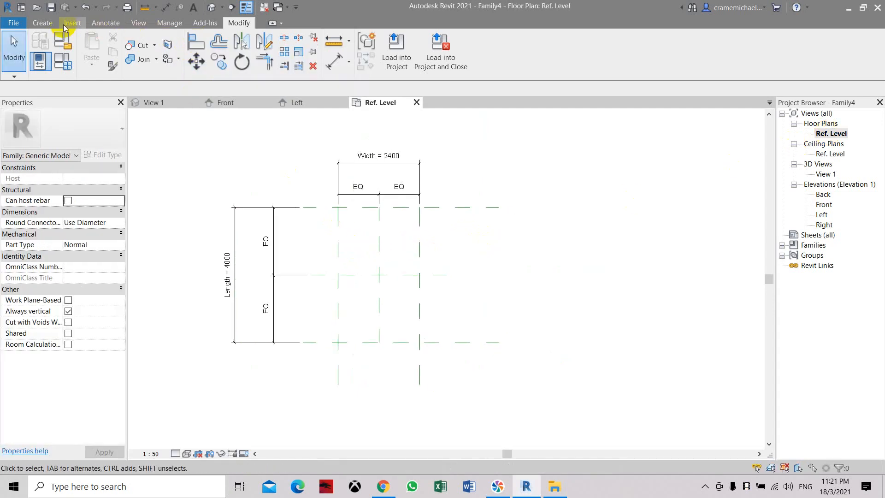
click(43, 23)
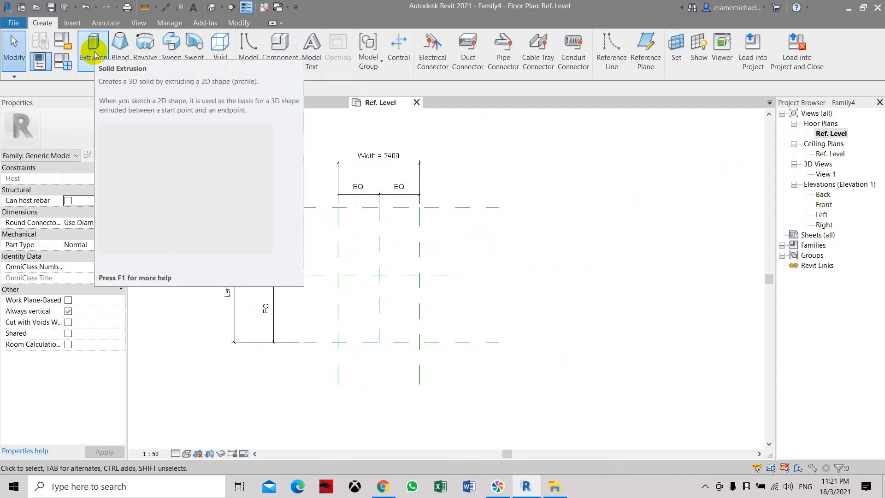
click(94, 56)
click(429, 40)
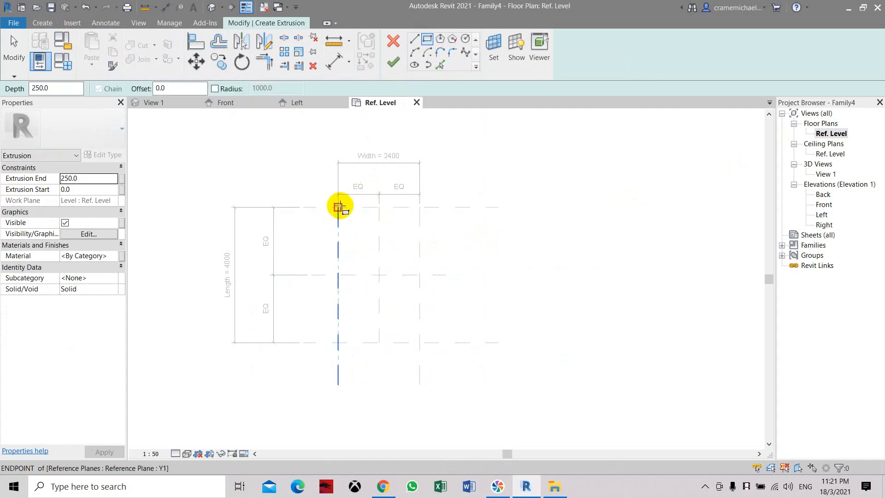
click(339, 207)
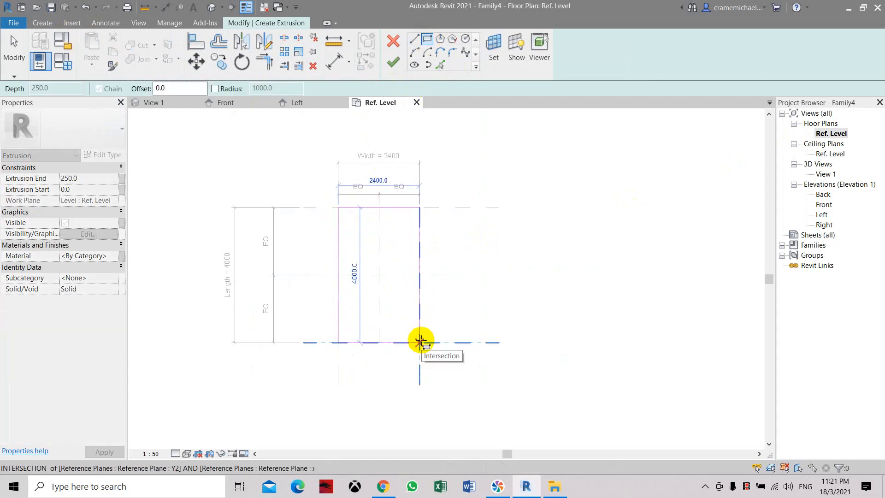
click(421, 341)
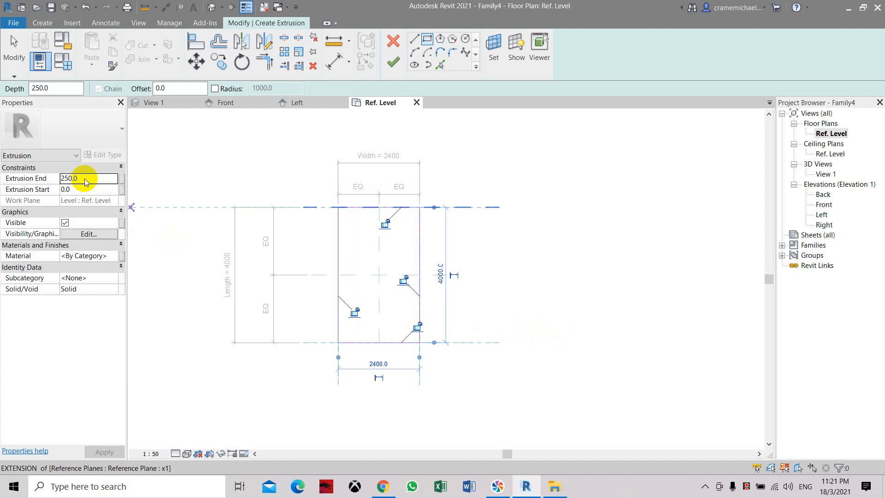
click(85, 179)
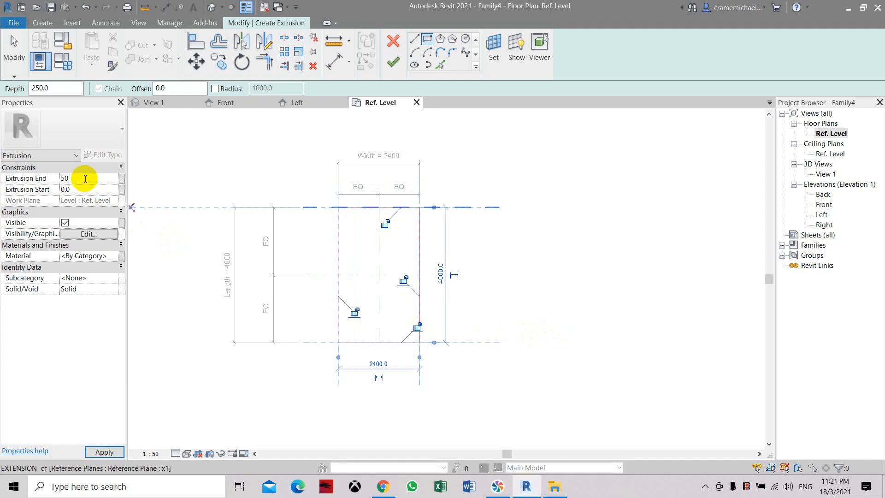
click(88, 234)
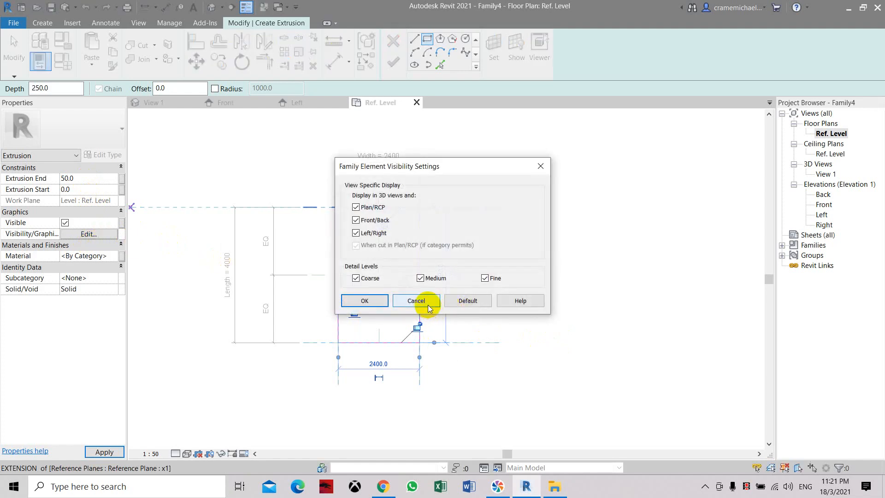
click(427, 304)
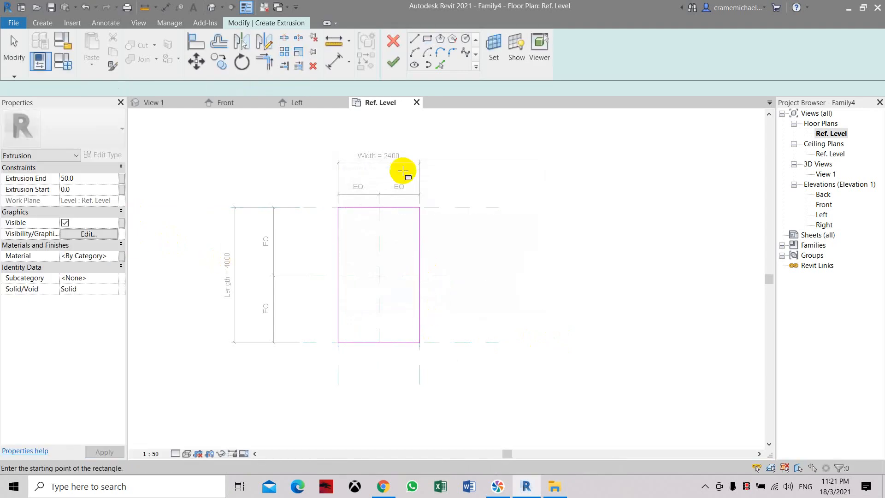
key(ctrl+z)
click(391, 45)
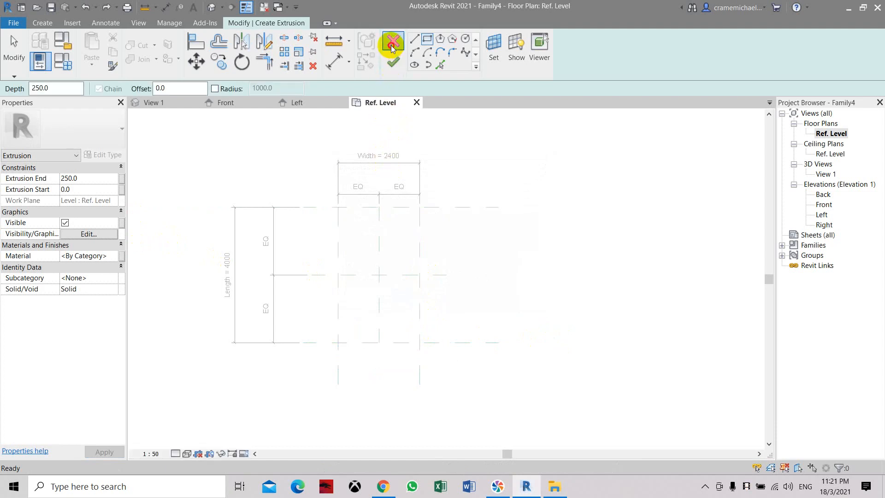
click(468, 250)
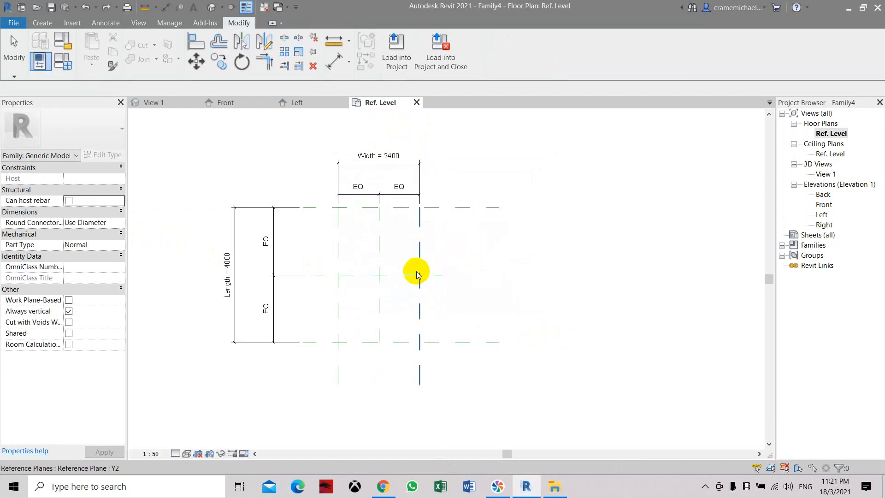
Start a solid extrusion and sketch a rectangle about 2200 by 3800 mm just inside the four outer reference planes
click(42, 22)
click(81, 56)
scroll(347, 230, up, 2)
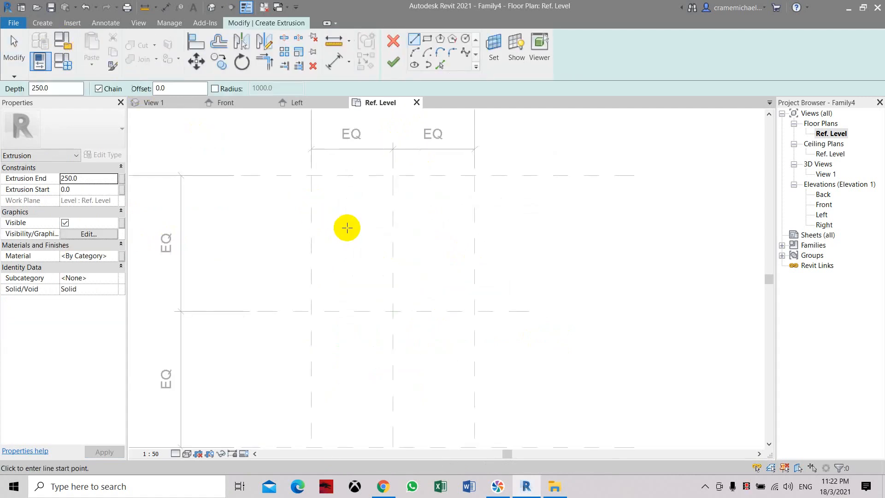
click(318, 182)
scroll(322, 188, down, 1)
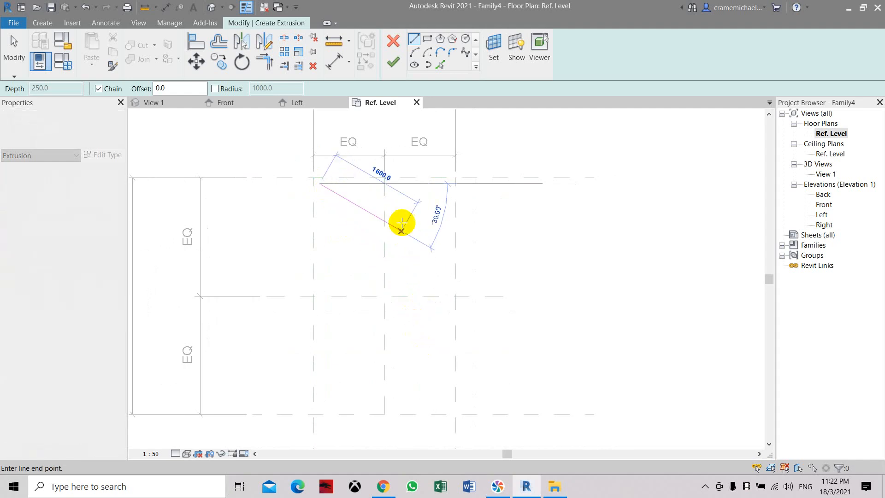
click(427, 39)
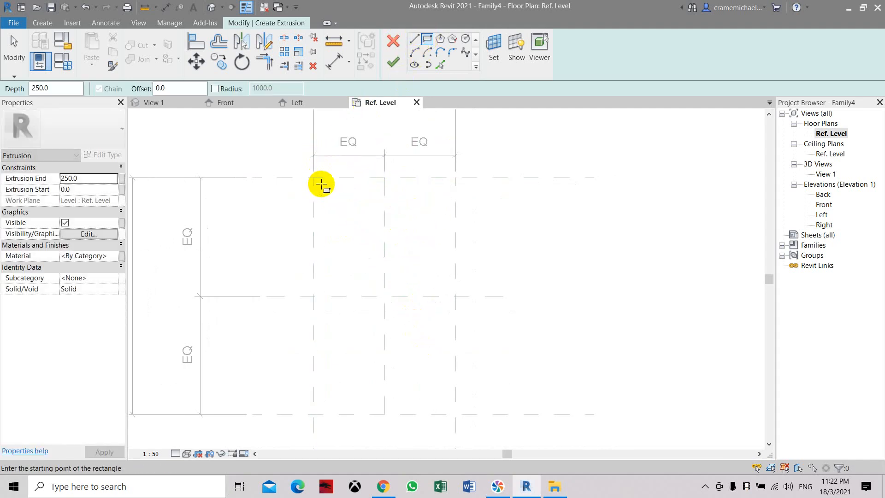
click(321, 184)
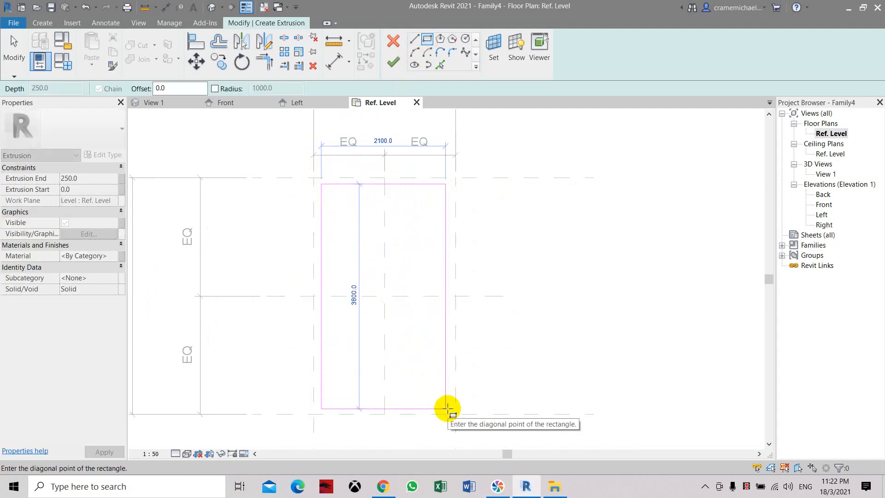
click(451, 408)
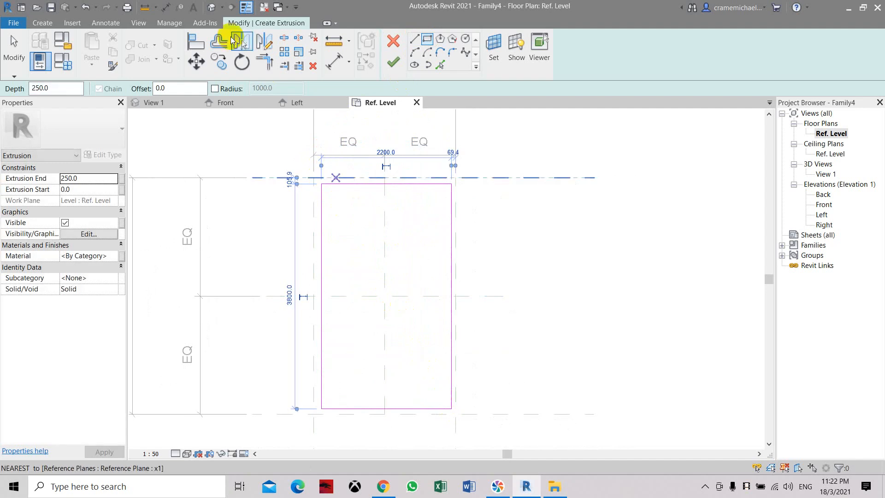
Align the sketch rectangle's upper and right edges to the adjacent outer reference planes and lock the alignments
click(196, 42)
scroll(381, 179, up, 2)
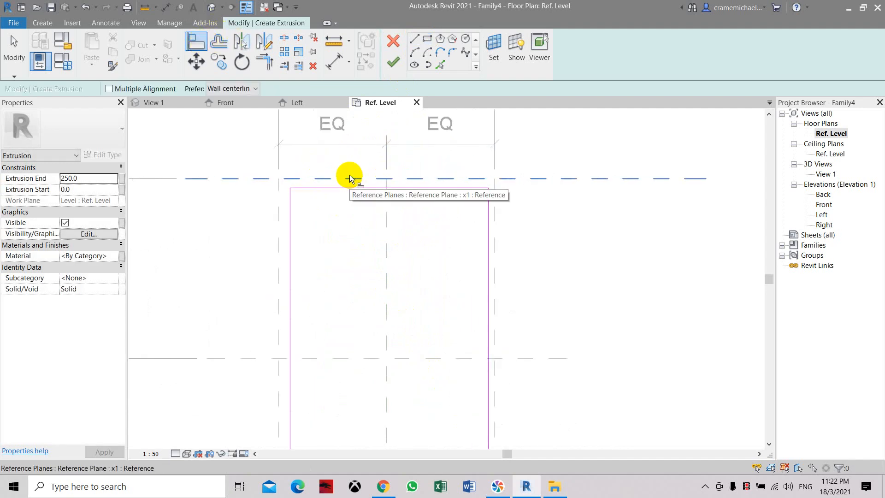
scroll(350, 178, down, 1)
scroll(173, 313, down, 1)
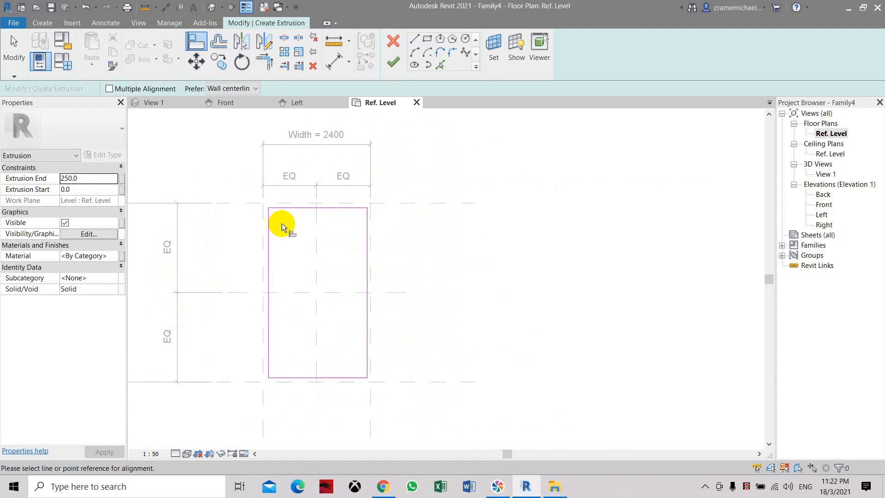
scroll(298, 200, up, 2)
scroll(291, 209, up, 2)
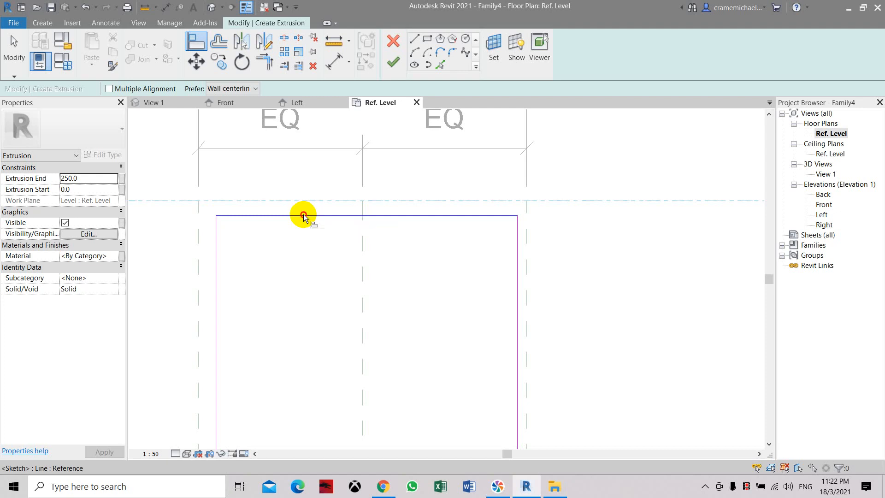
click(304, 214)
scroll(425, 160, down, 2)
click(482, 263)
click(477, 263)
scroll(449, 251, down, 2)
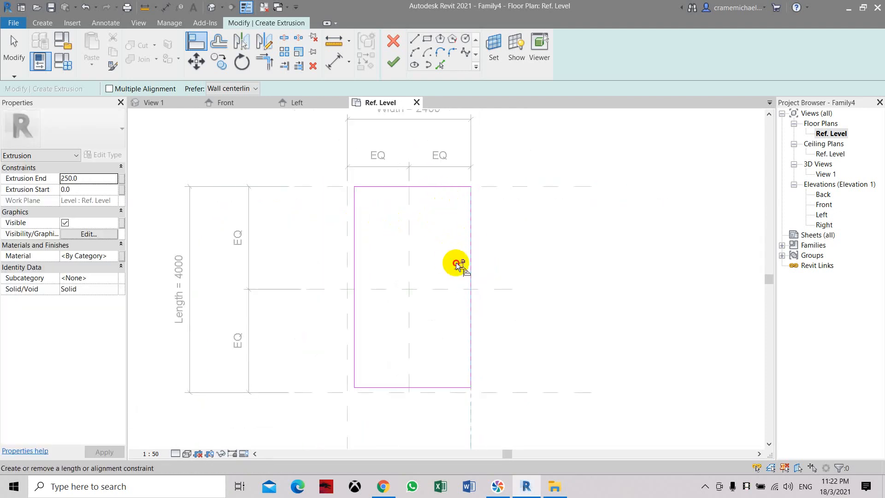
Align the sketch rectangle's lower and left edges to the adjacent outer reference planes and lock the alignments
scroll(428, 394, up, 1)
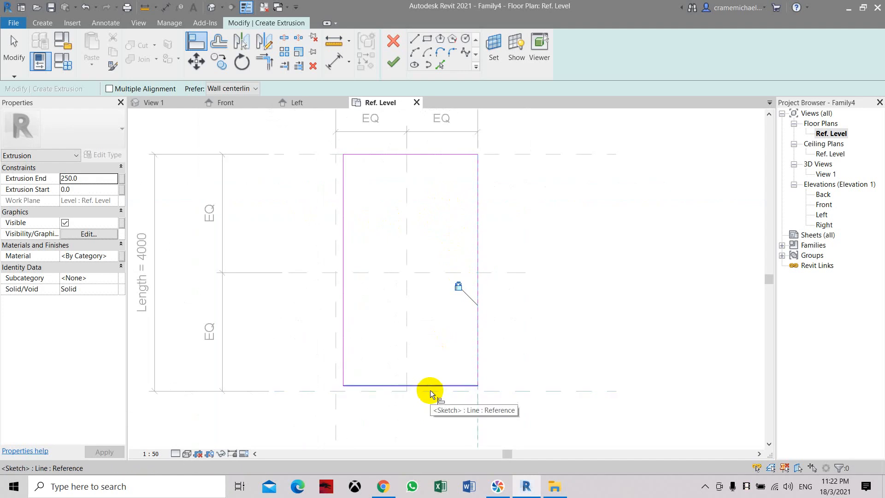
click(427, 391)
click(441, 385)
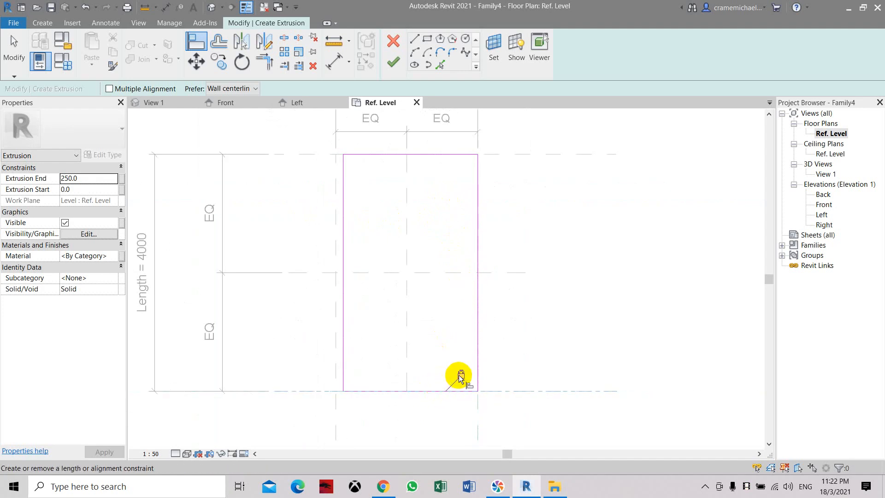
click(335, 309)
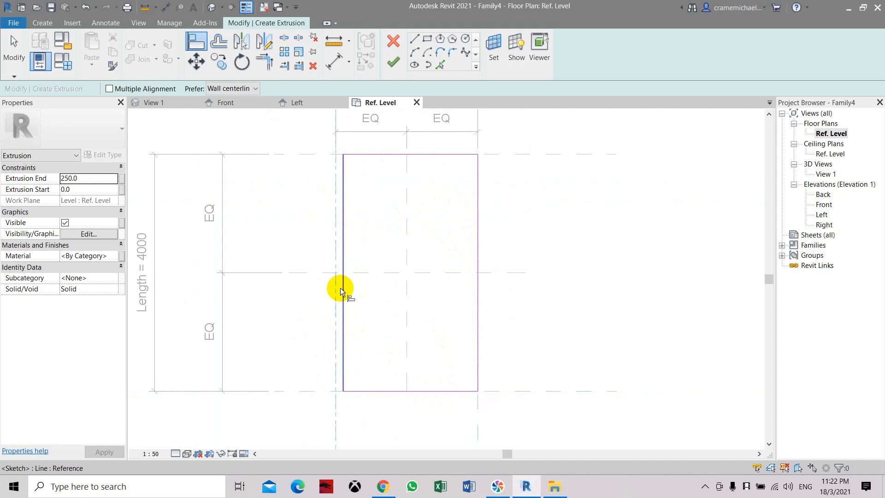
click(340, 289)
scroll(395, 257, down, 2)
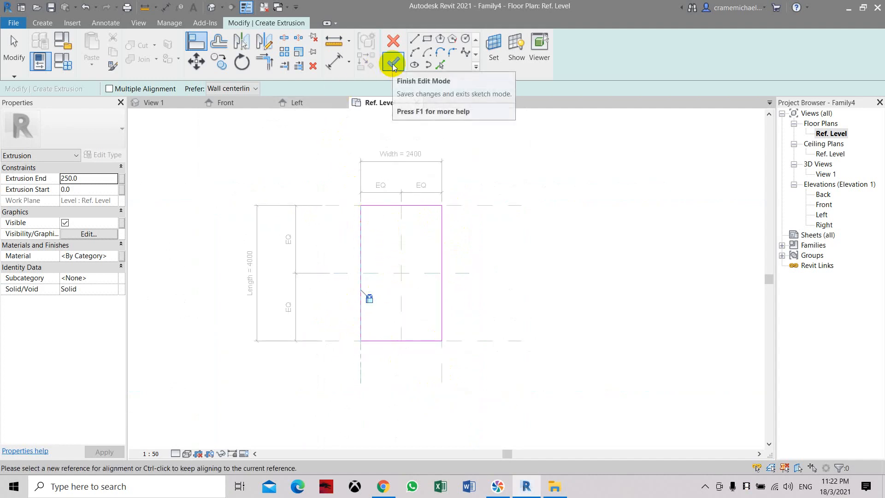
Set the extrusion end to 50 mm and finish the extrusion sketch
click(93, 178)
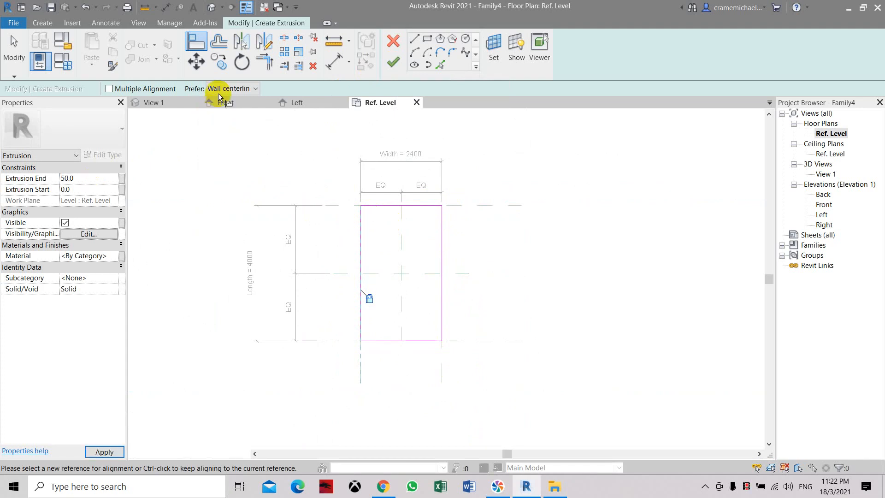
click(397, 62)
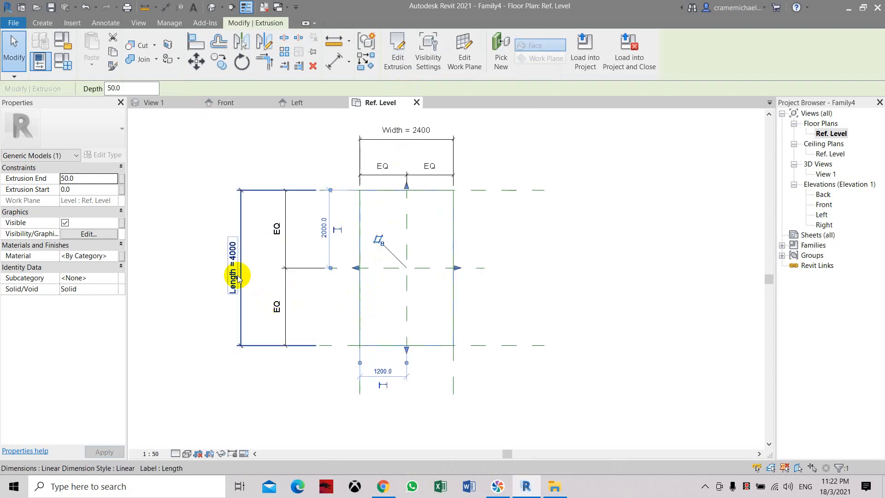
Set the Length parameter to 3000 mm in Family Types and apply it to the model
click(236, 277)
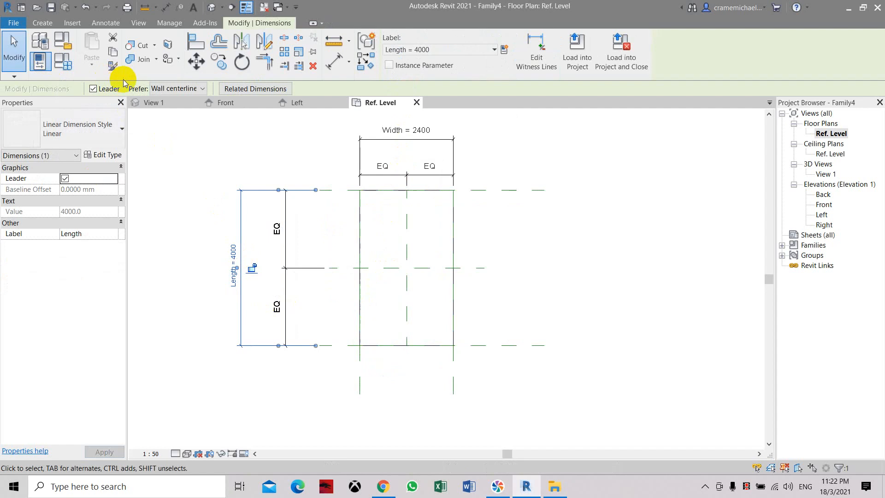
click(64, 61)
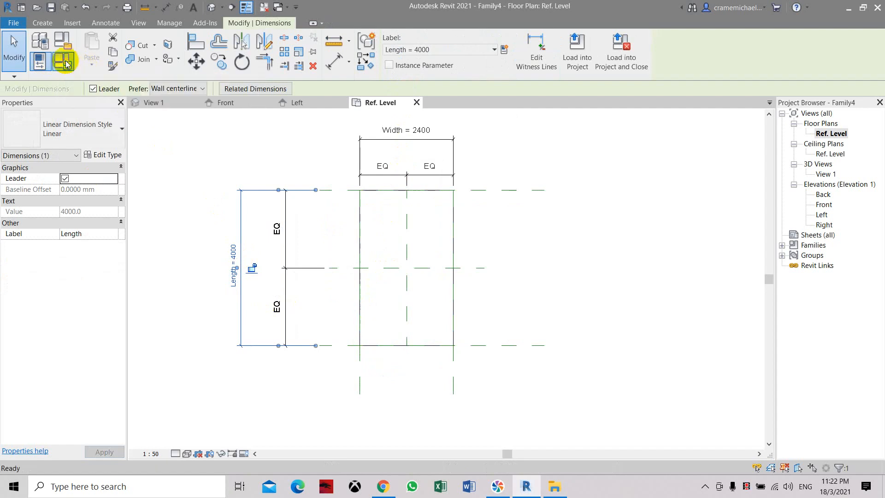
drag(153, 53, 131, 57)
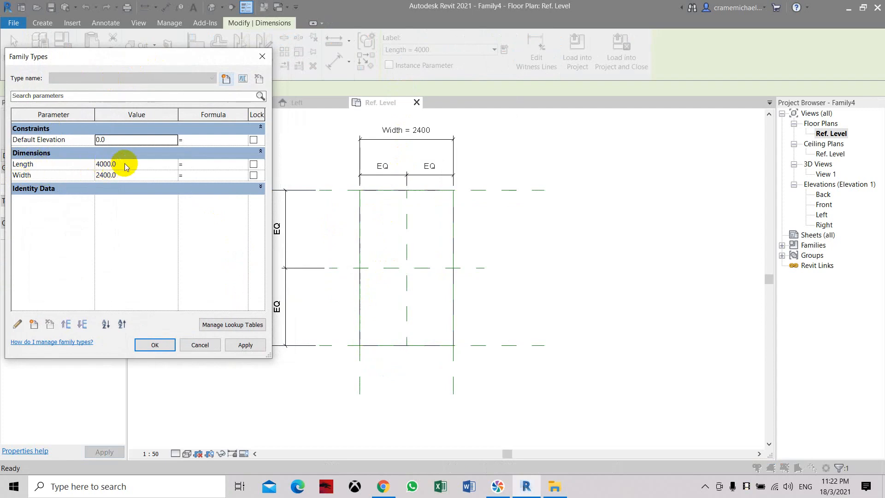
drag(159, 62, 751, 73)
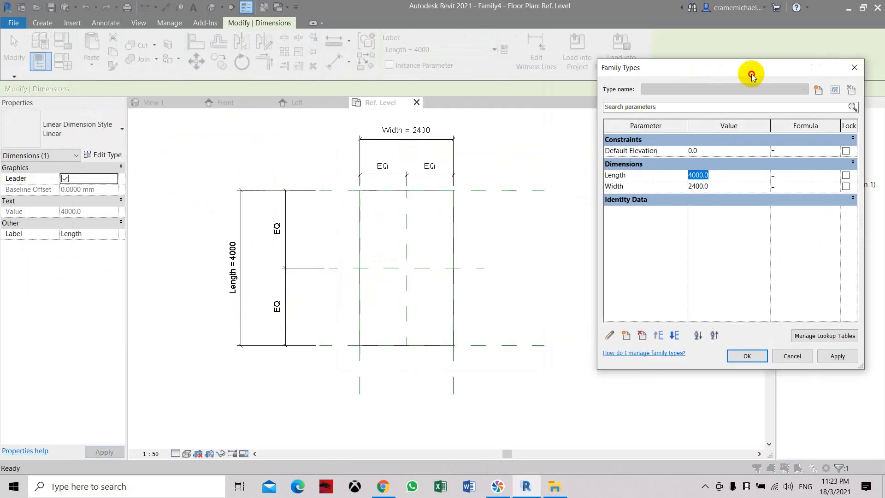
text(3000)
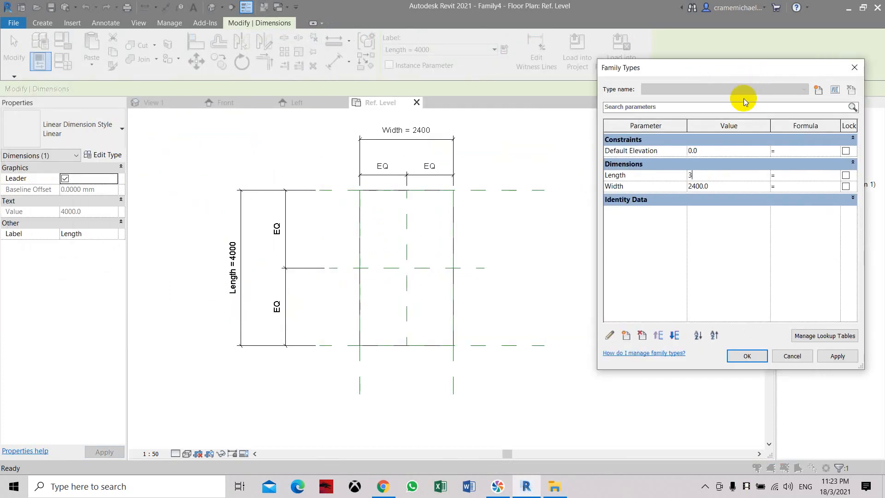
key(Tab)
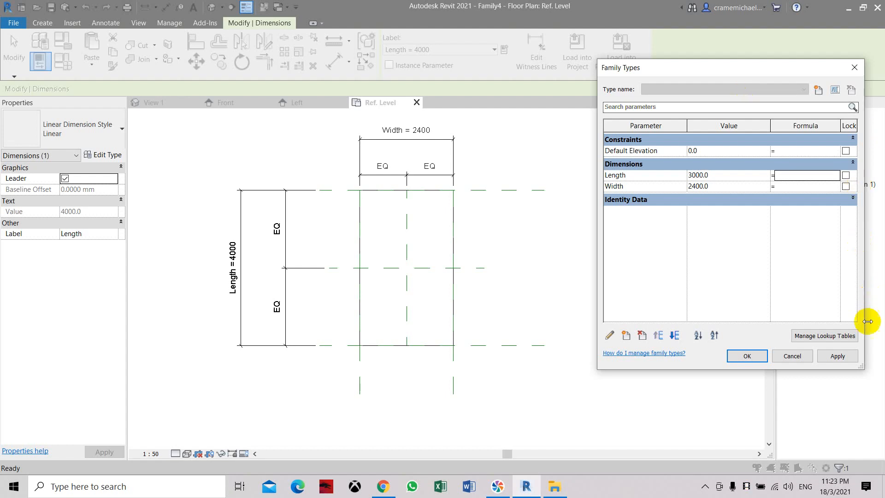
click(836, 355)
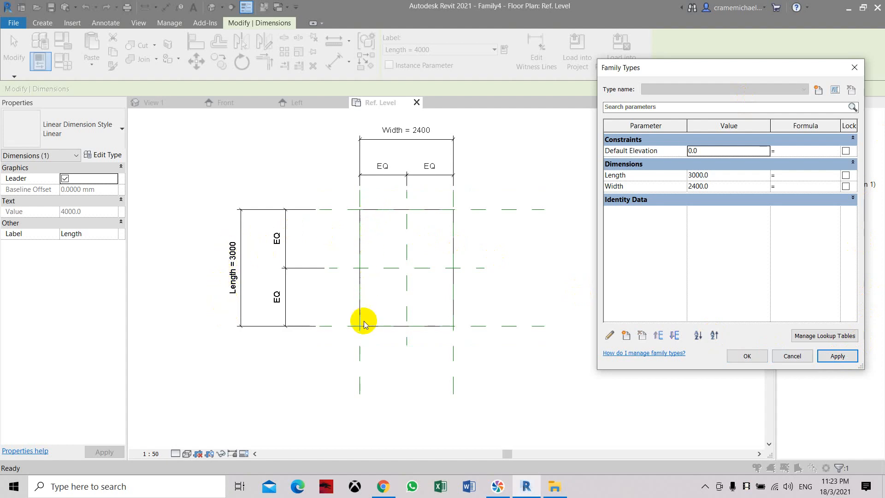
Set the Width parameter to 3000 mm, apply it, and accept the Family Types changes
click(726, 188)
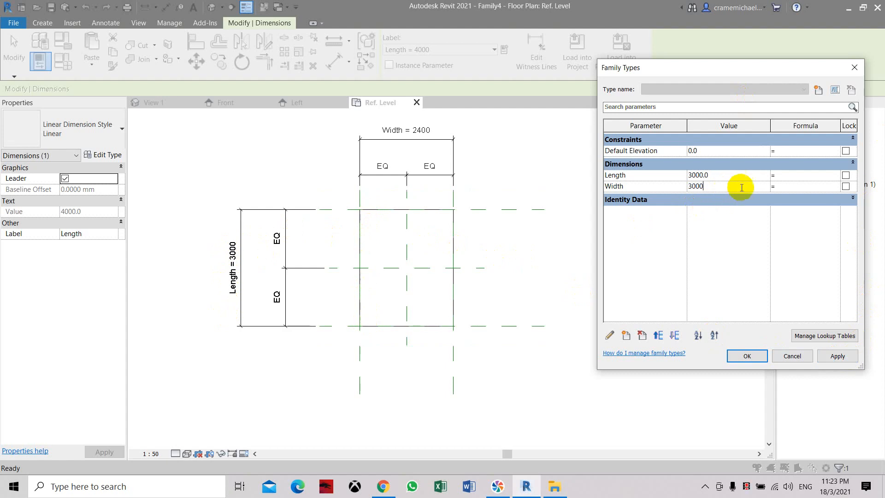
click(838, 356)
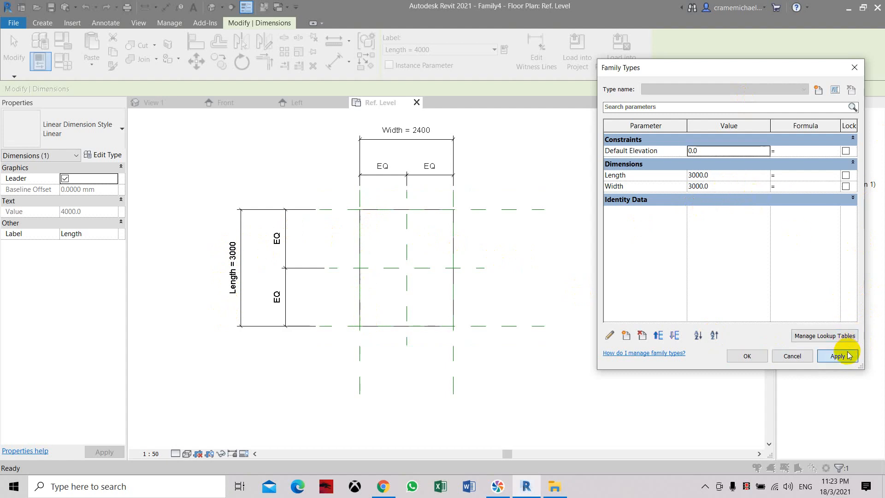
click(759, 357)
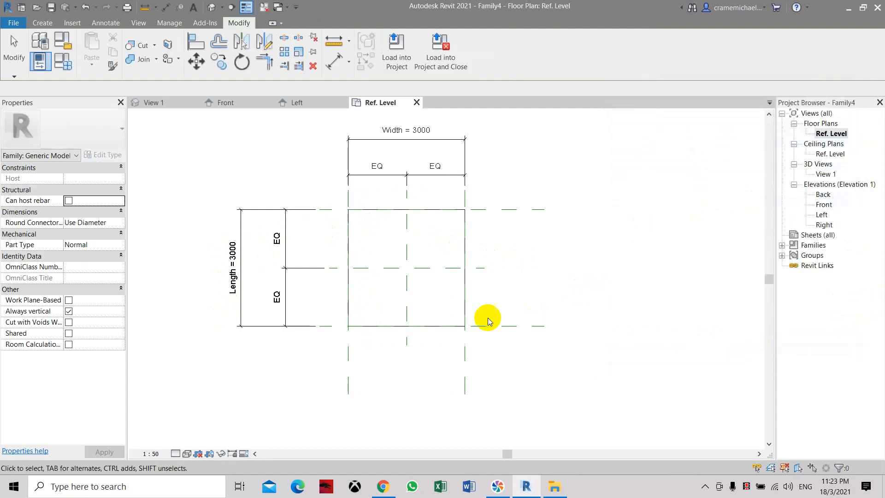
scroll(488, 322, up, 1)
middle_drag(323, 281, 297, 322)
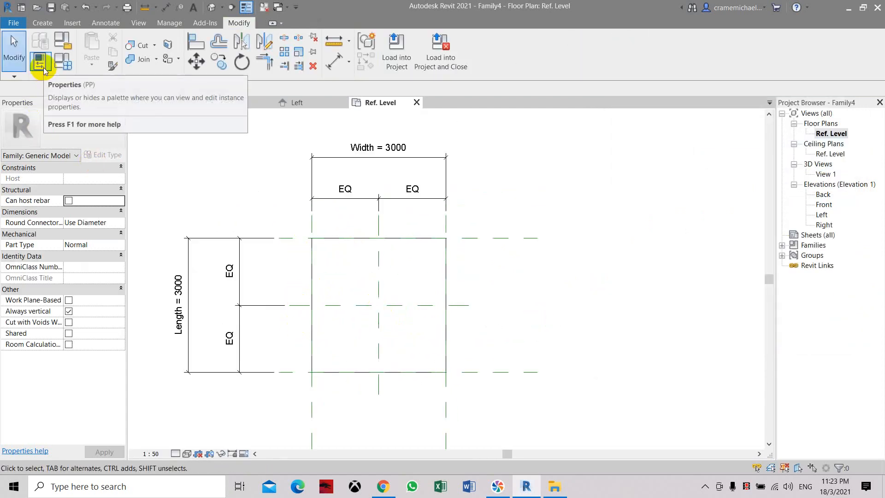
Set the Length parameter to 1500 mm and Width to 1000 mm in Family Types, apply, and accept the changes
click(63, 62)
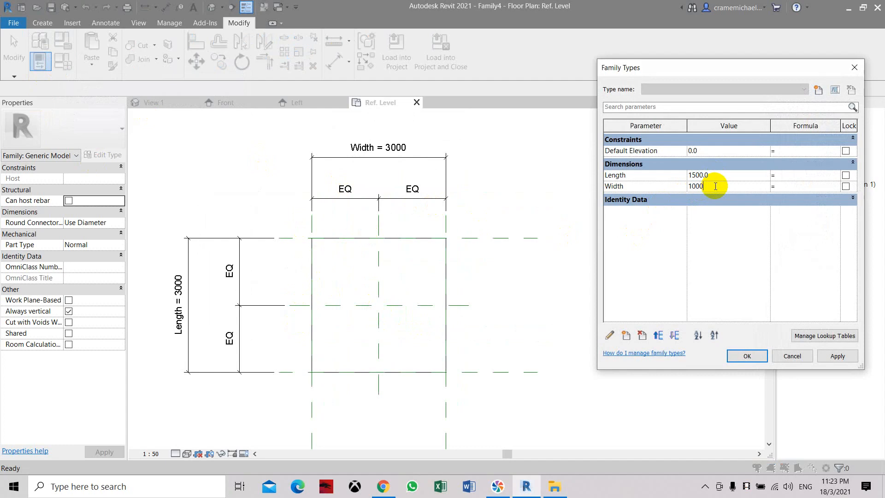
click(837, 356)
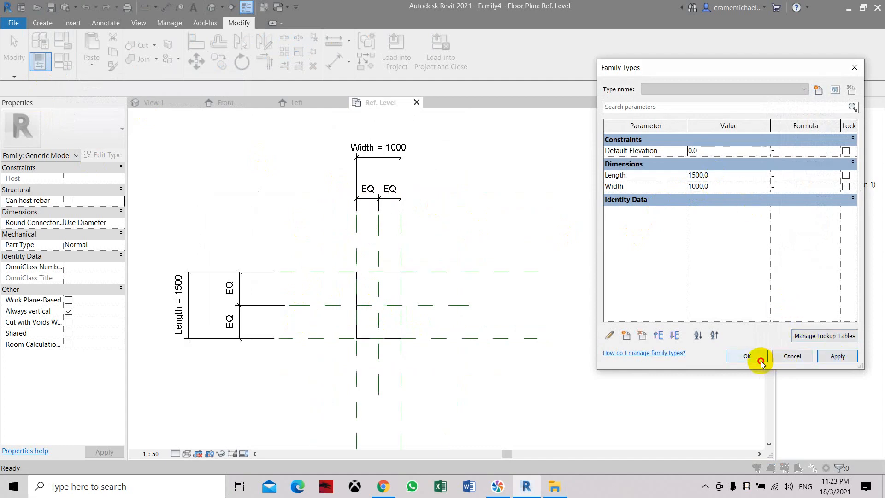
click(760, 362)
scroll(371, 295, up, 4)
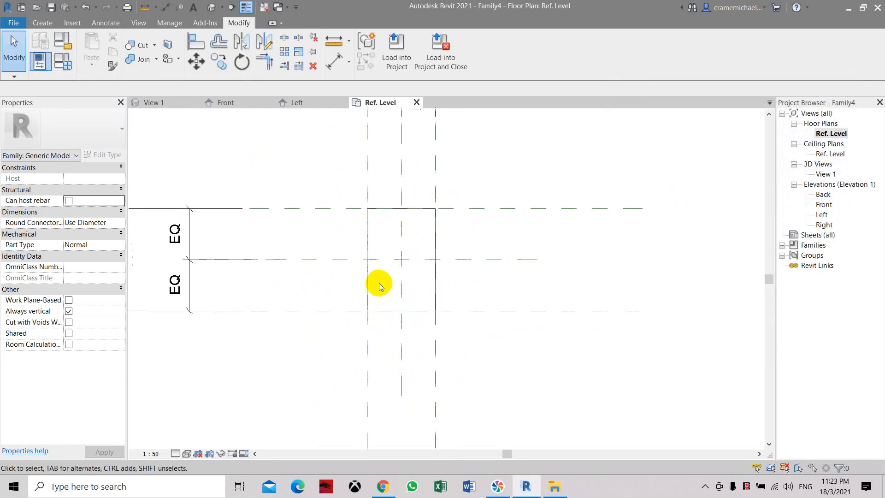
scroll(402, 244, down, 1)
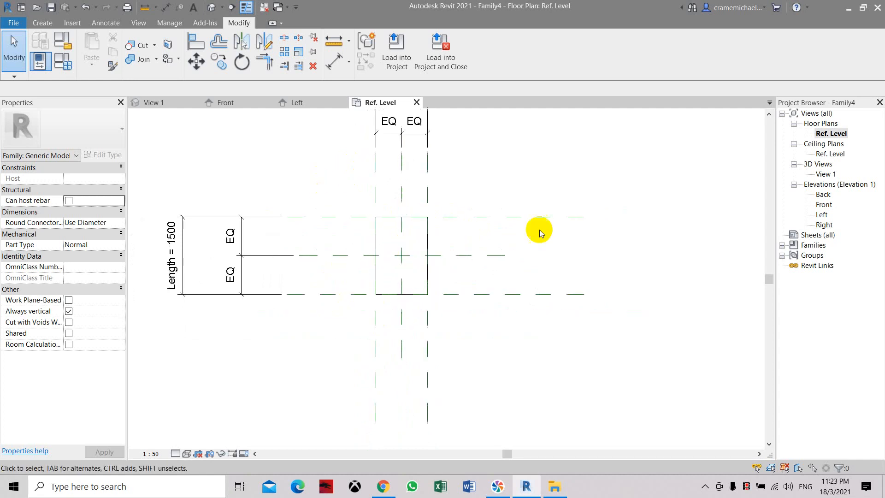
In the Front elevation, stretch the extrusion's top to about 1147 mm and raise its bottom to about 865 mm
double_click(824, 205)
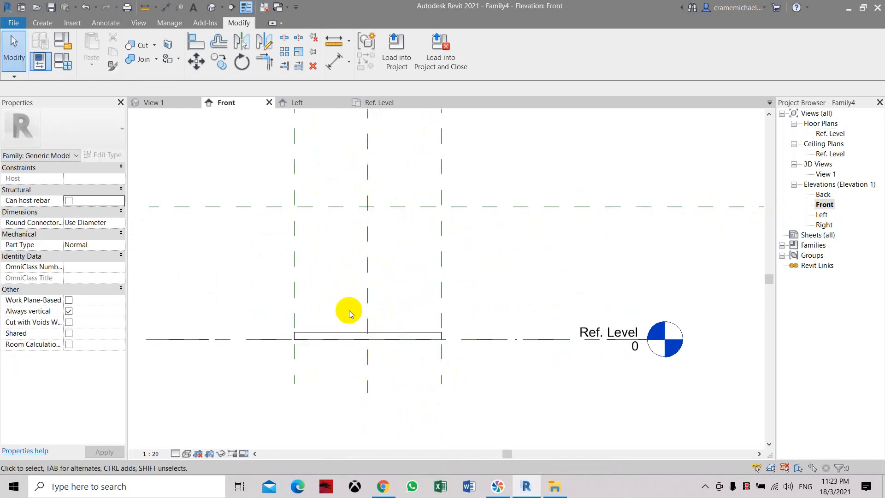
click(350, 336)
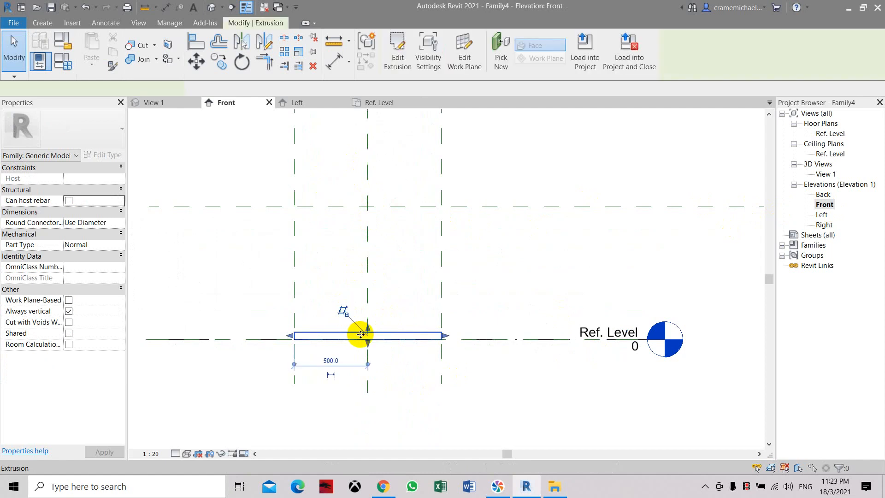
drag(367, 331, 367, 166)
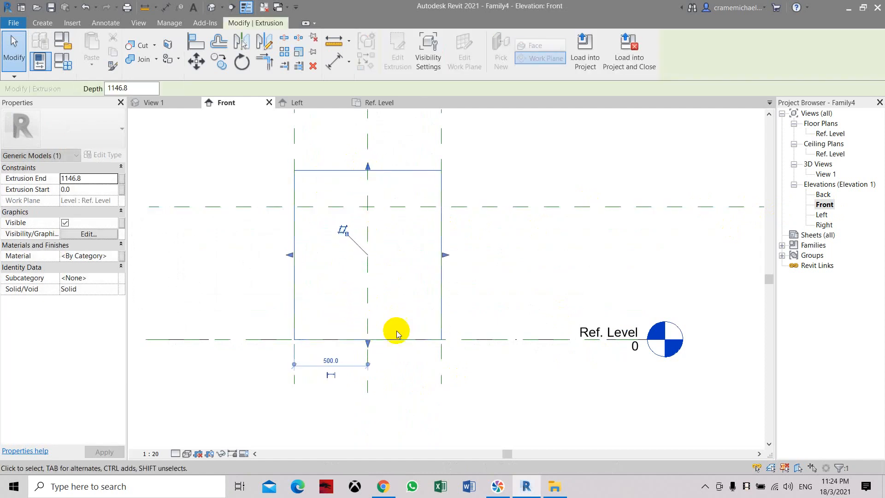
drag(368, 343, 377, 210)
scroll(381, 204, up, 2)
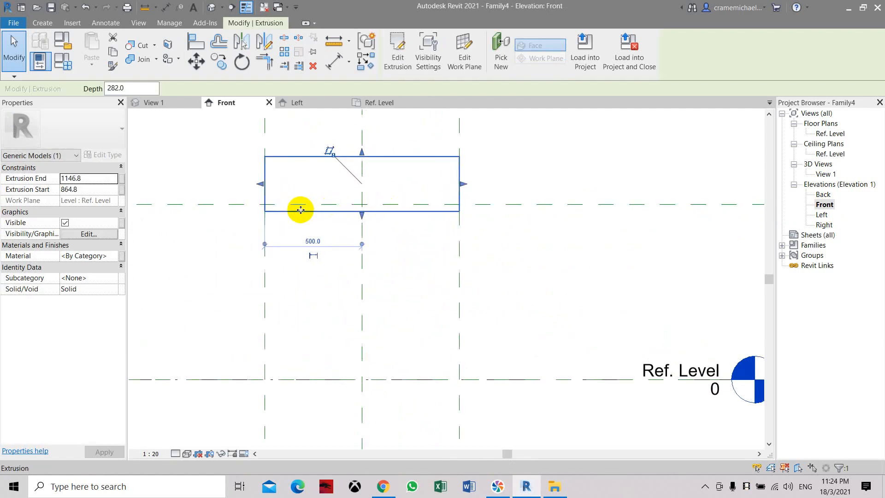
Align the extrusion's bottom face to the horizontal reference plane above Ref. Level and lock the alignment
click(196, 42)
click(292, 204)
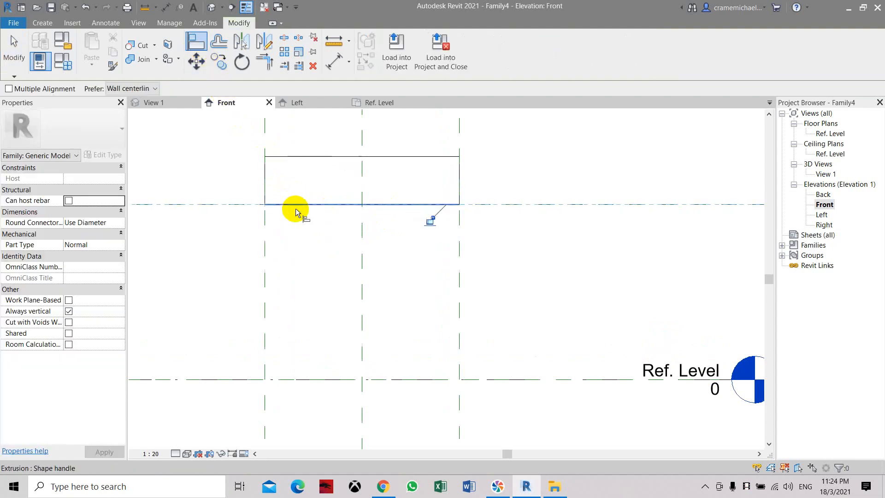
scroll(401, 262, down, 2)
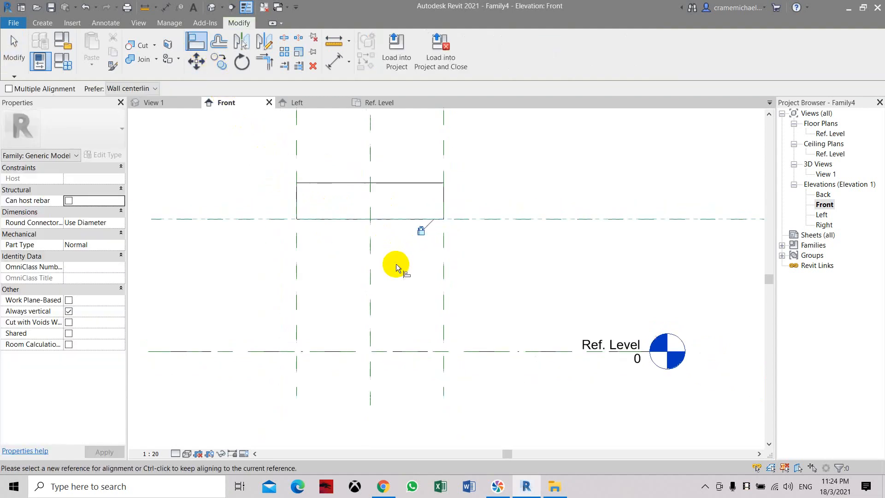
key(Escape)
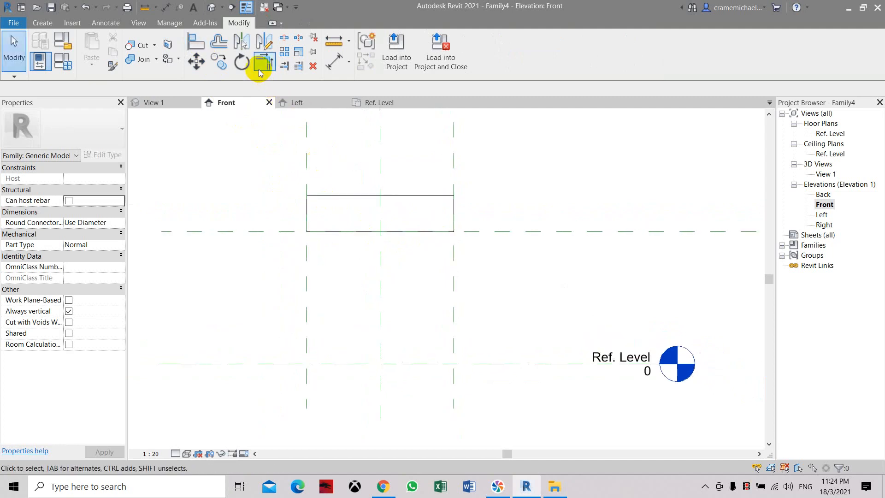
Dimension the extrusion's thickness between its top and bottom edges, placing the dimension beside its left edge
click(334, 61)
click(341, 195)
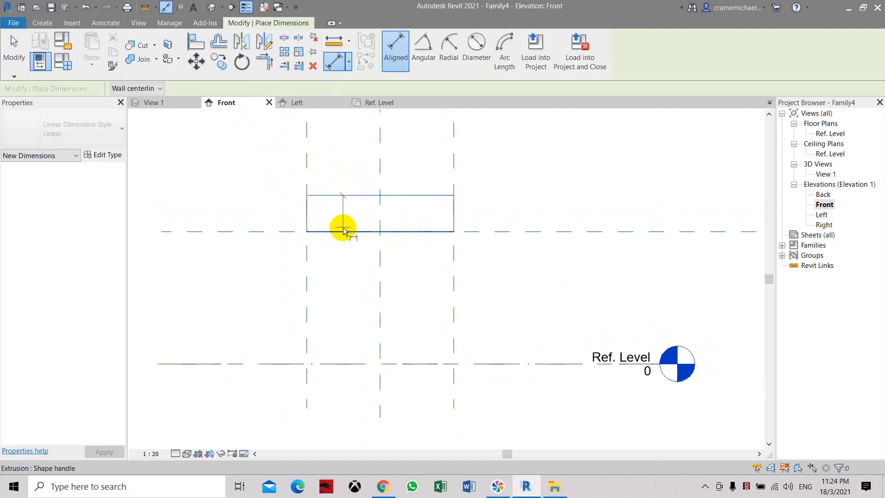
click(343, 230)
click(271, 217)
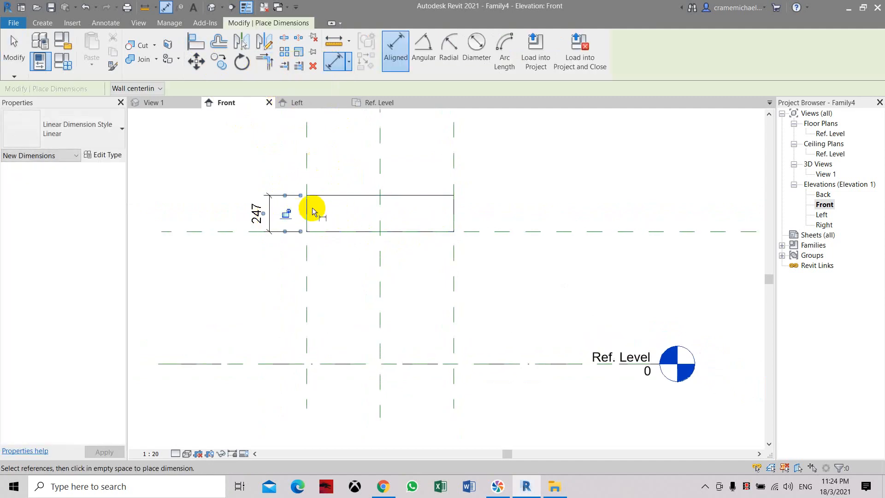
scroll(253, 214, up, 1)
key(Escape)
Set the raised extrusion's Extrusion End to 950 mm
click(340, 194)
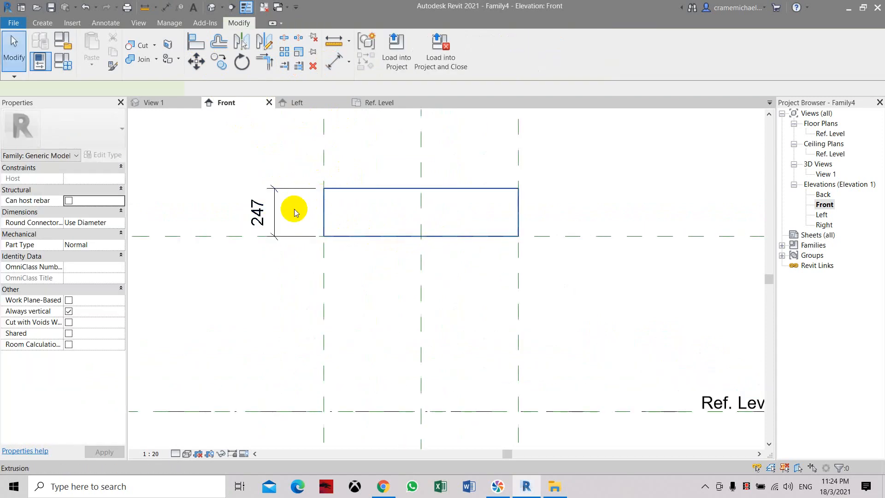
click(267, 212)
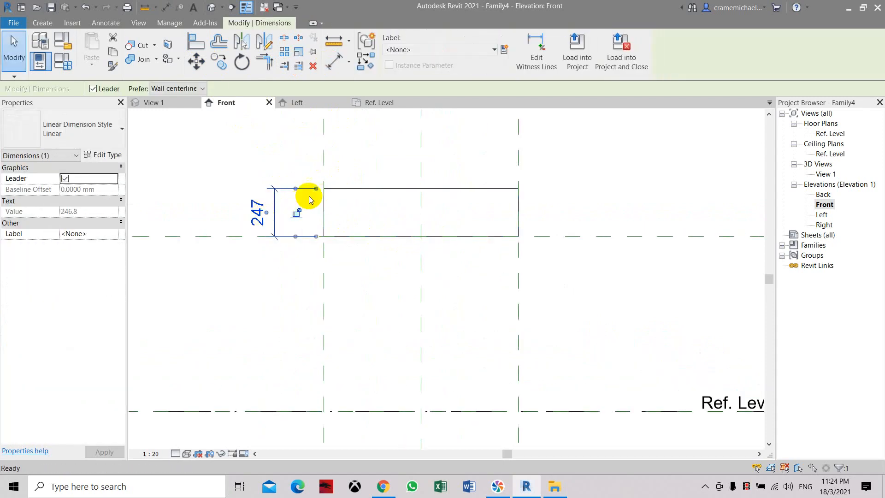
click(306, 197)
click(341, 187)
click(259, 211)
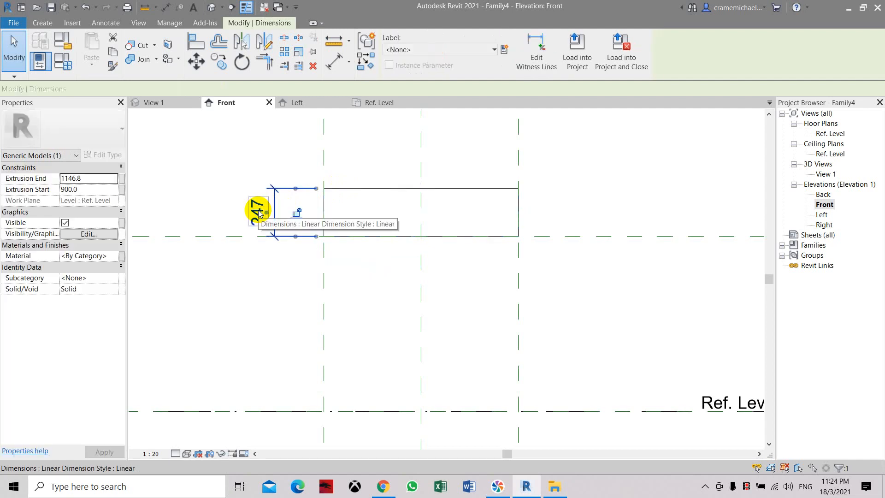
click(199, 212)
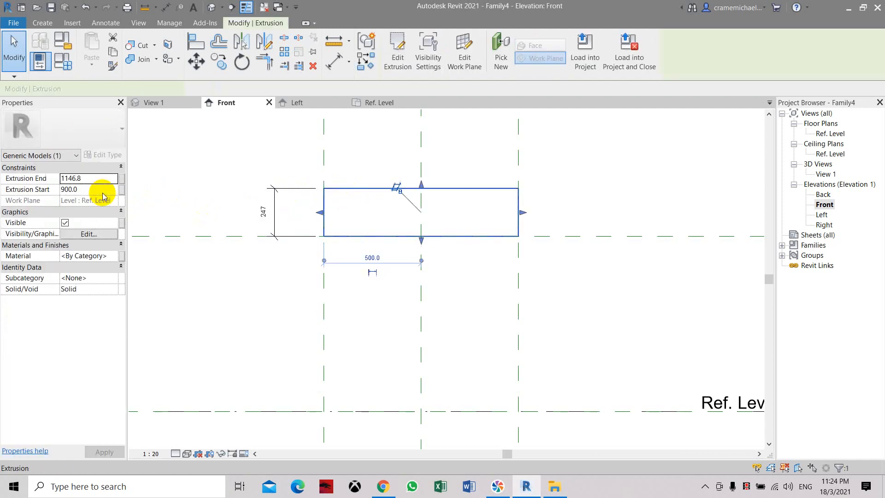
click(89, 179)
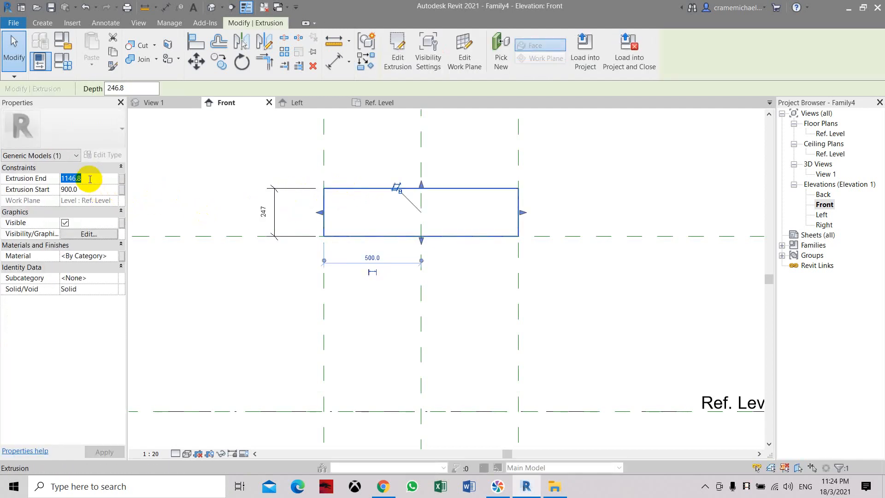
text(950)
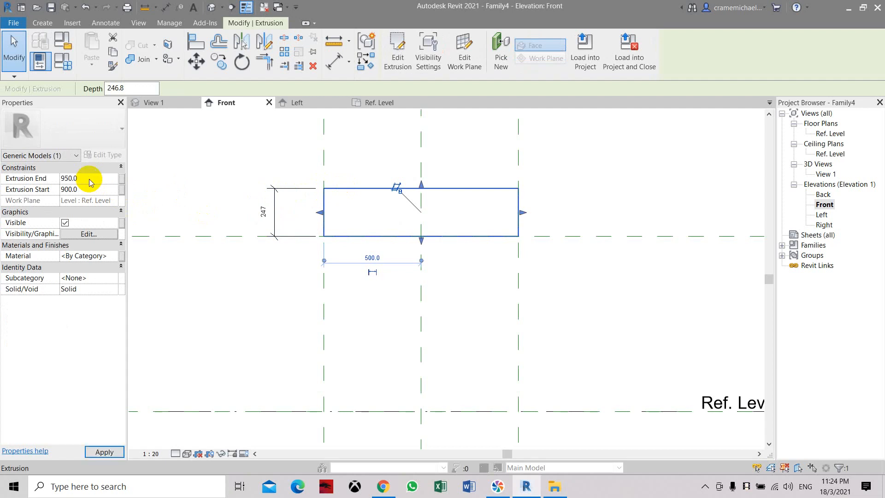
click(375, 416)
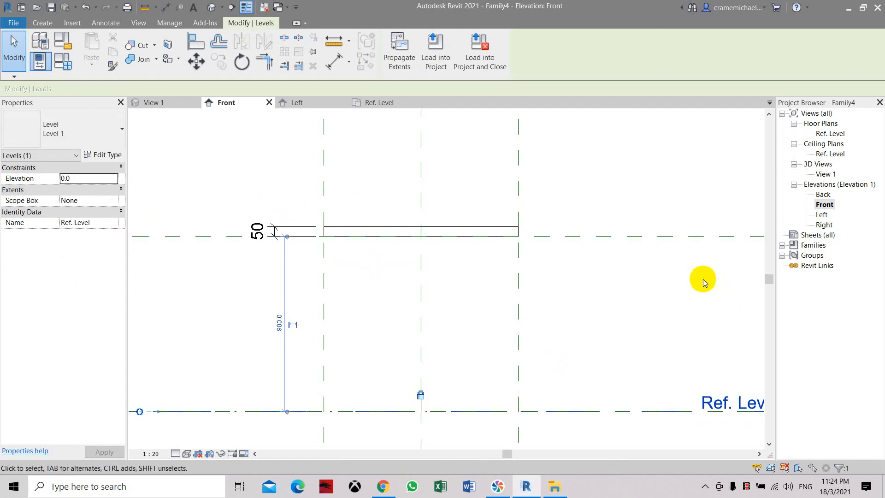
click(490, 268)
Draw a horizontal reference plane above the extrusion, about 100 mm above the plane its bottom face is aligned to
scroll(492, 269, down, 2)
scroll(525, 277, up, 3)
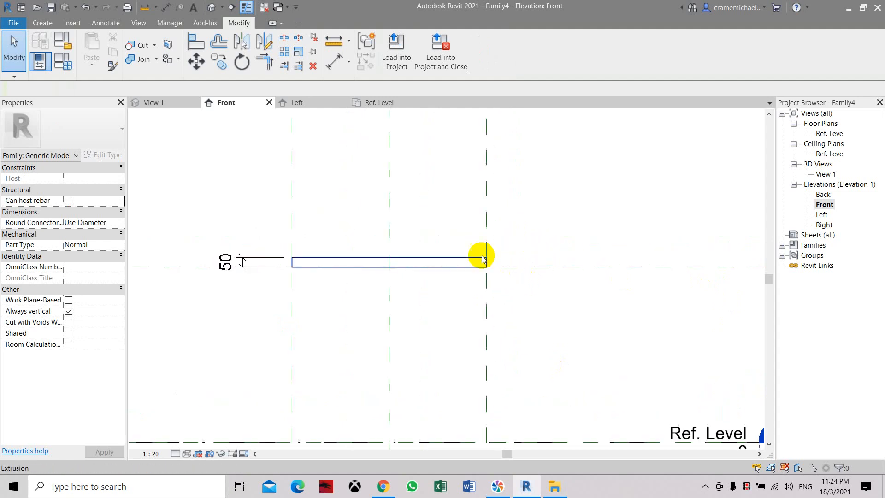
scroll(478, 254, down, 1)
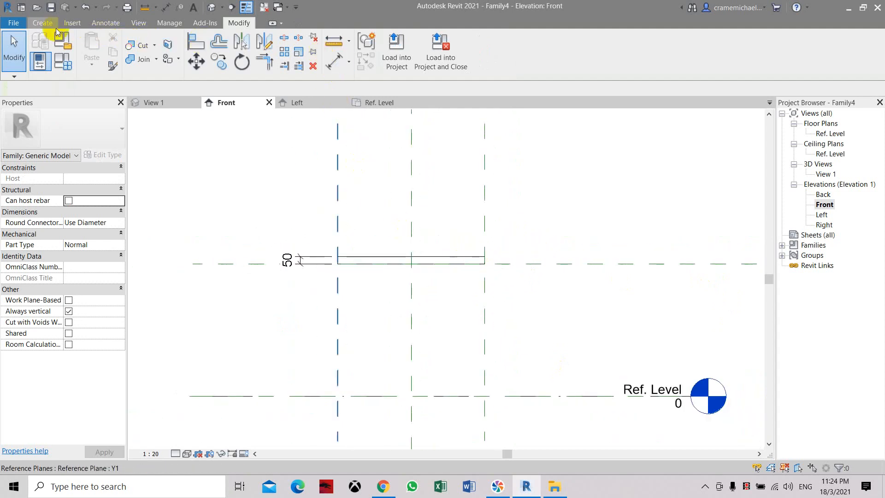
click(42, 22)
click(645, 51)
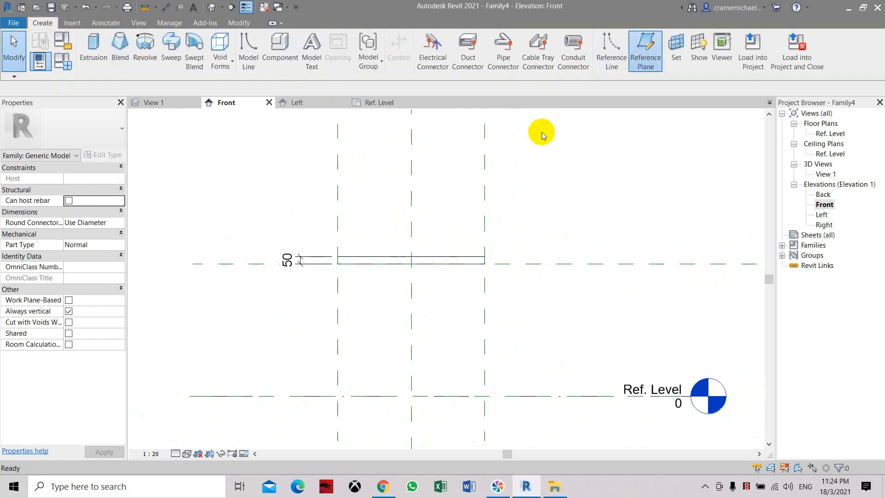
click(193, 249)
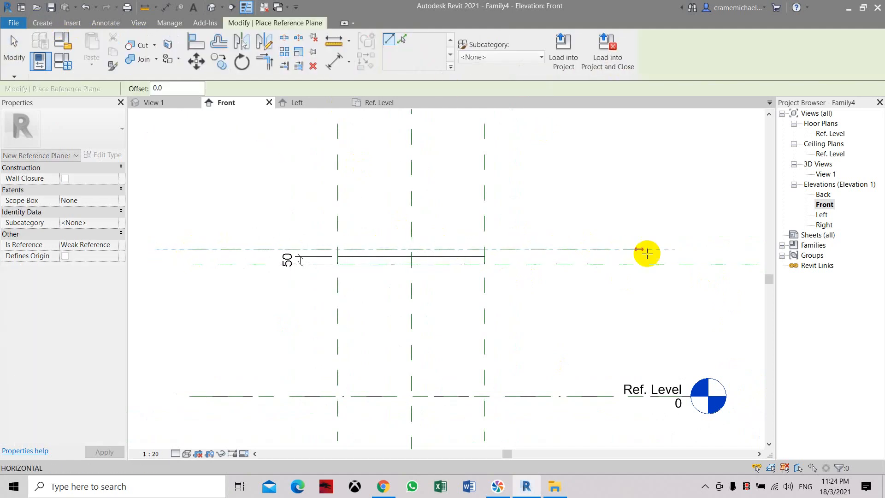
middle_drag(702, 249, 549, 228)
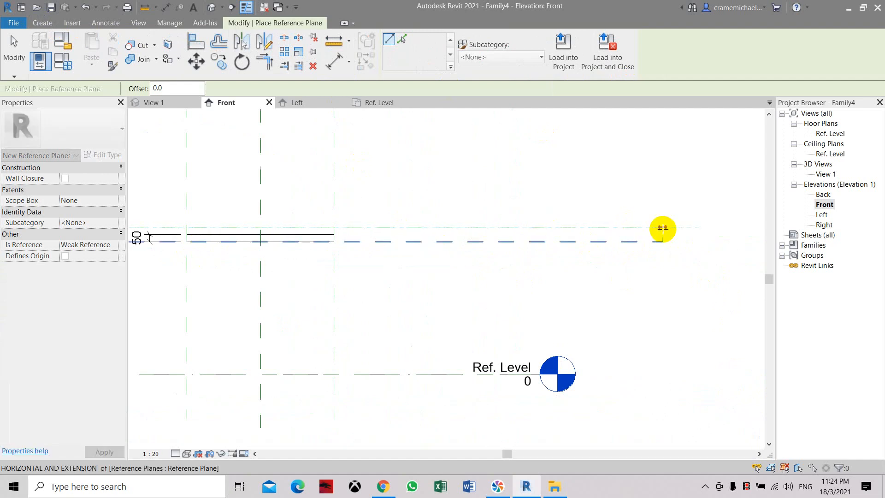
click(662, 227)
middle_drag(396, 231, 678, 268)
key(Escape)
key(Escape)
scroll(488, 295, up, 3)
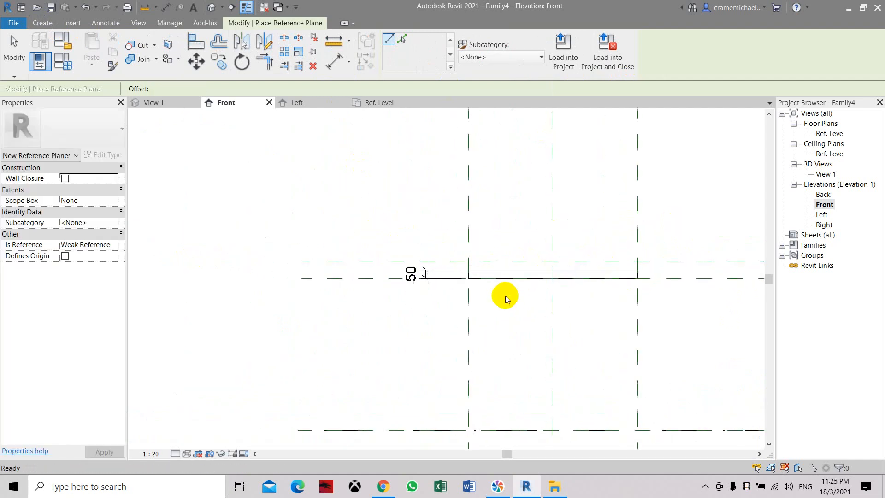
Dimension the distance between the new upper reference plane and the horizontal plane at the extrusion's bottom
click(331, 66)
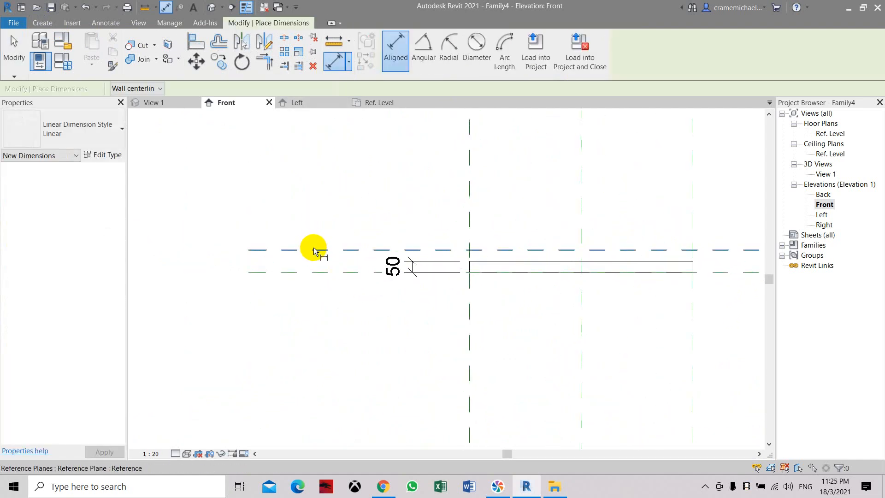
click(313, 273)
click(306, 256)
scroll(304, 258, up, 2)
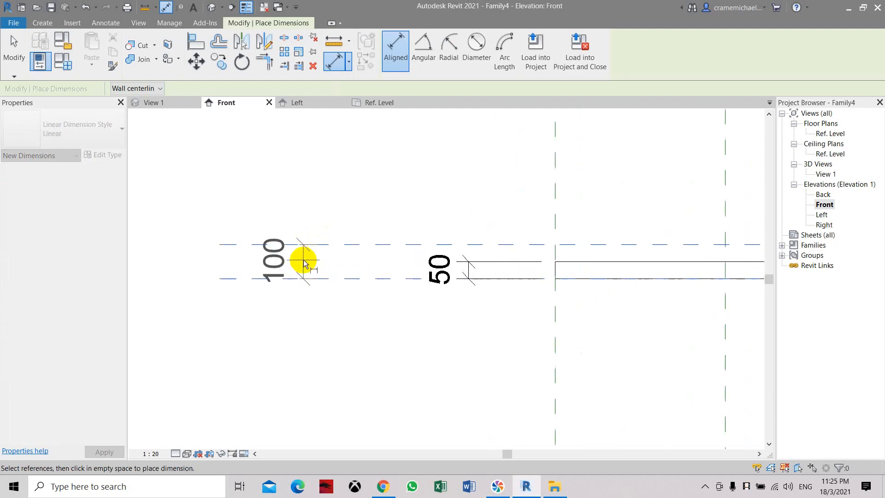